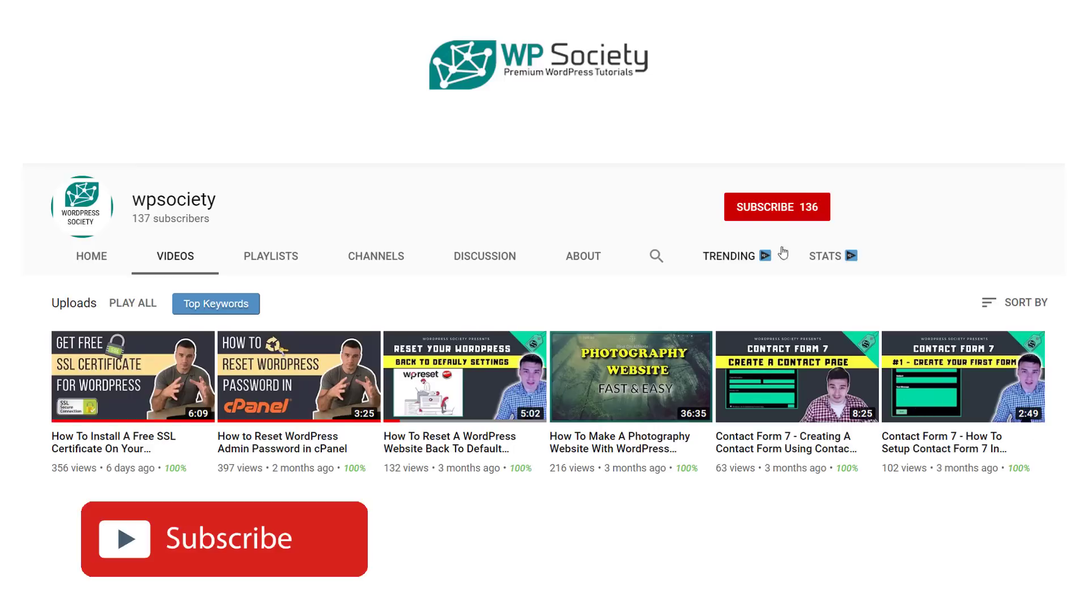
Step: Open the WordPress admin Dashboard for the Good Mood Promotions site
{"action": "left_click", "coordinate": [769, 205]}
{"action": "left_click", "coordinate": [820, 208]}
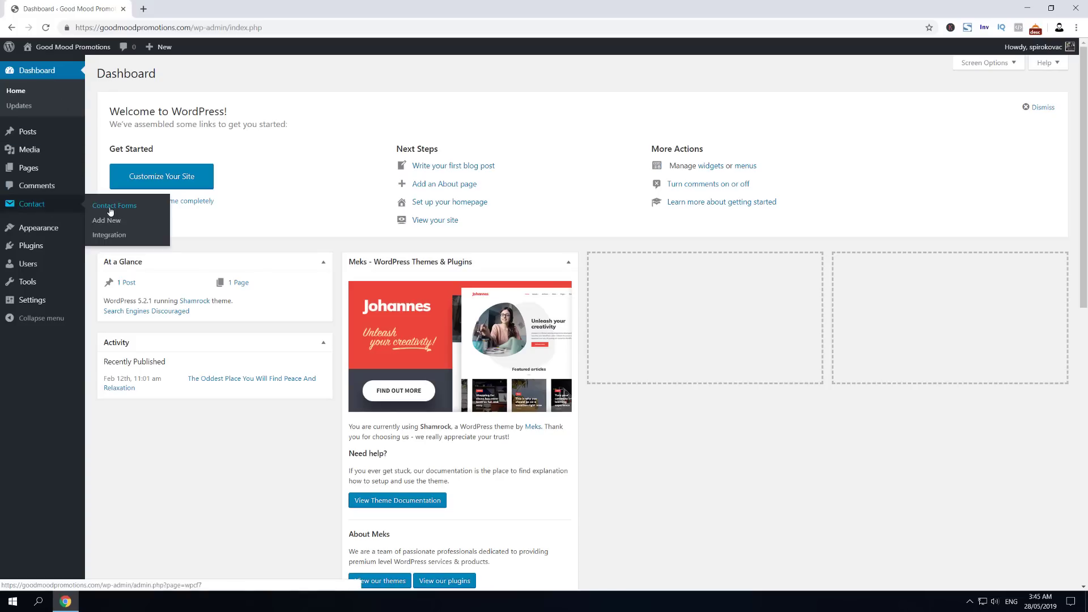
Step: Create a new contact form titled 'CF7 Auto Response Email' and save it
{"action": "left_click", "coordinate": [111, 210]}
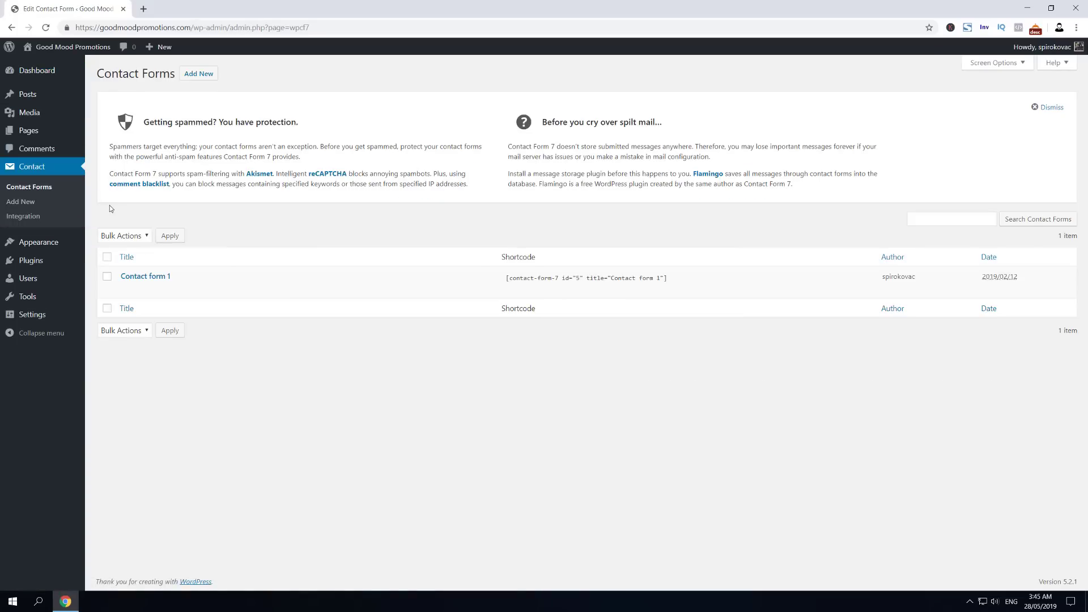
{"action": "mouse_move", "coordinate": [135, 278]}
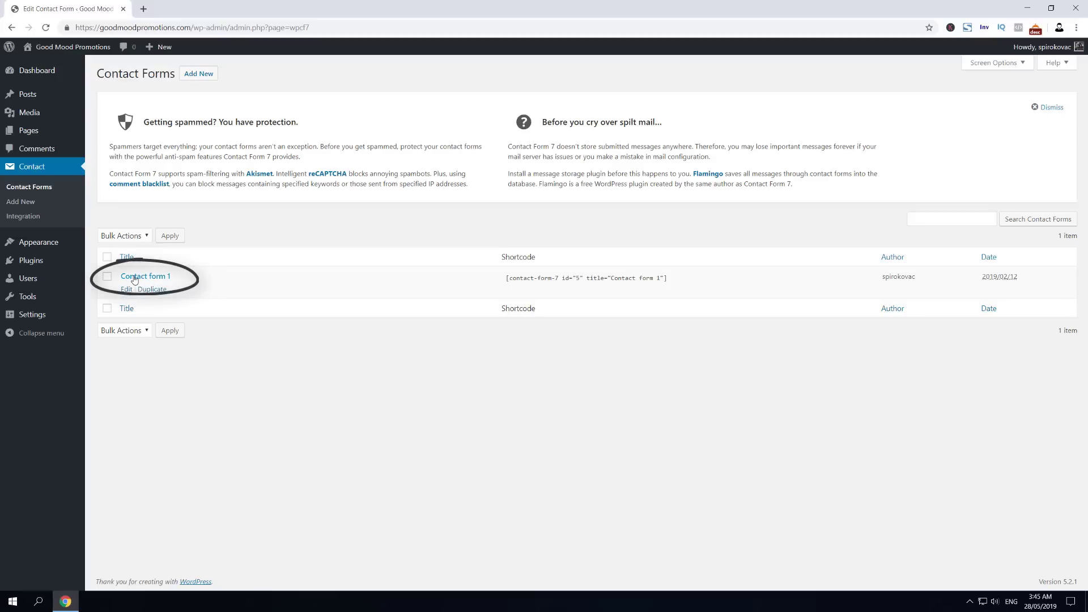
{"action": "left_click", "coordinate": [32, 204]}
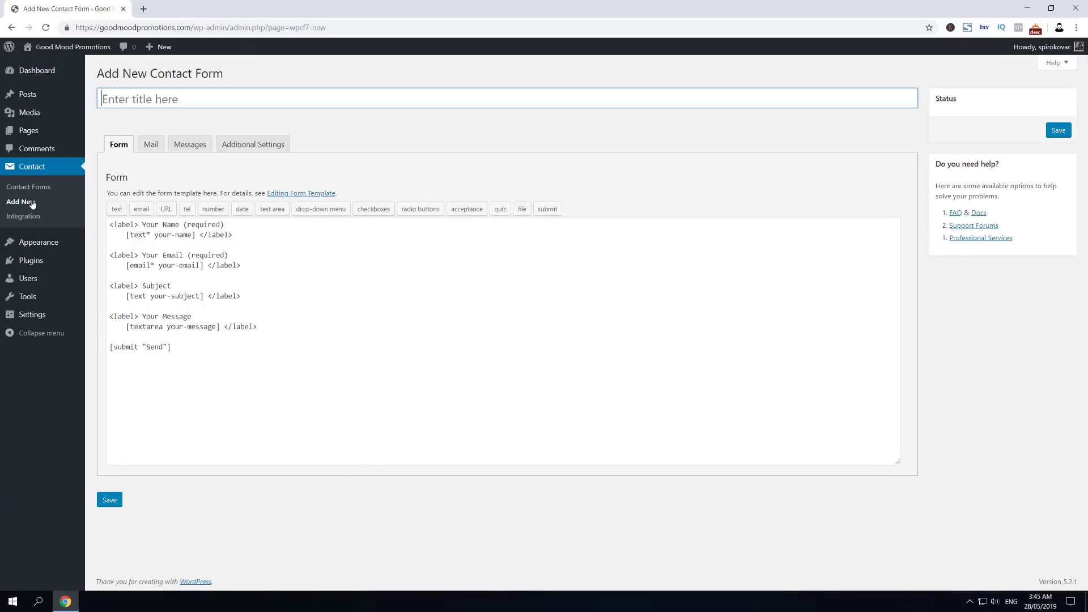
{"action": "left_click", "coordinate": [165, 99]}
{"action": "type", "text": "CF7 Auto Response Email"}
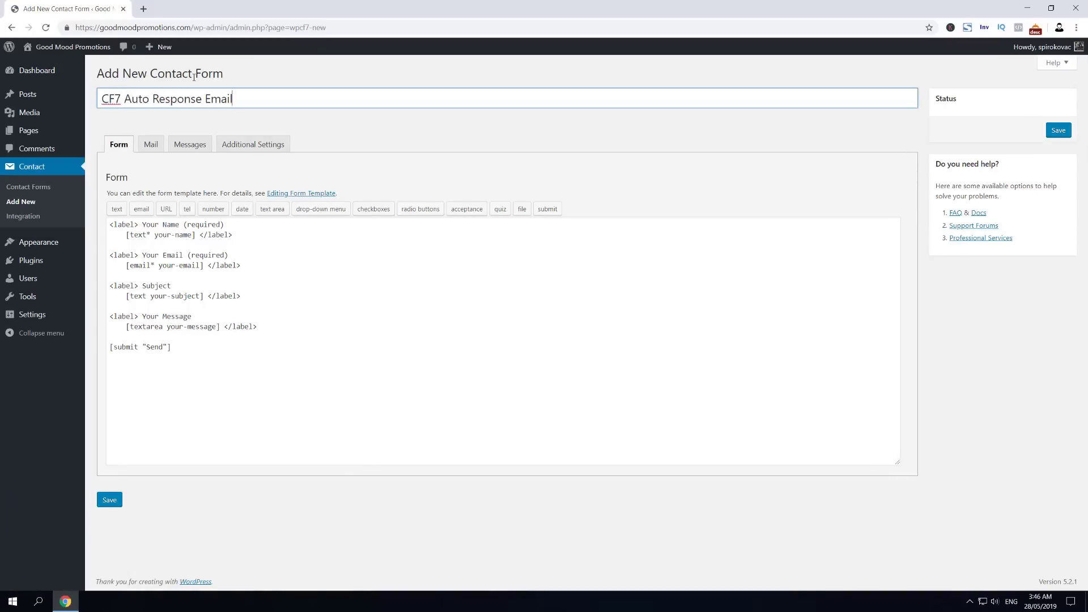
{"action": "key", "text": "Return"}
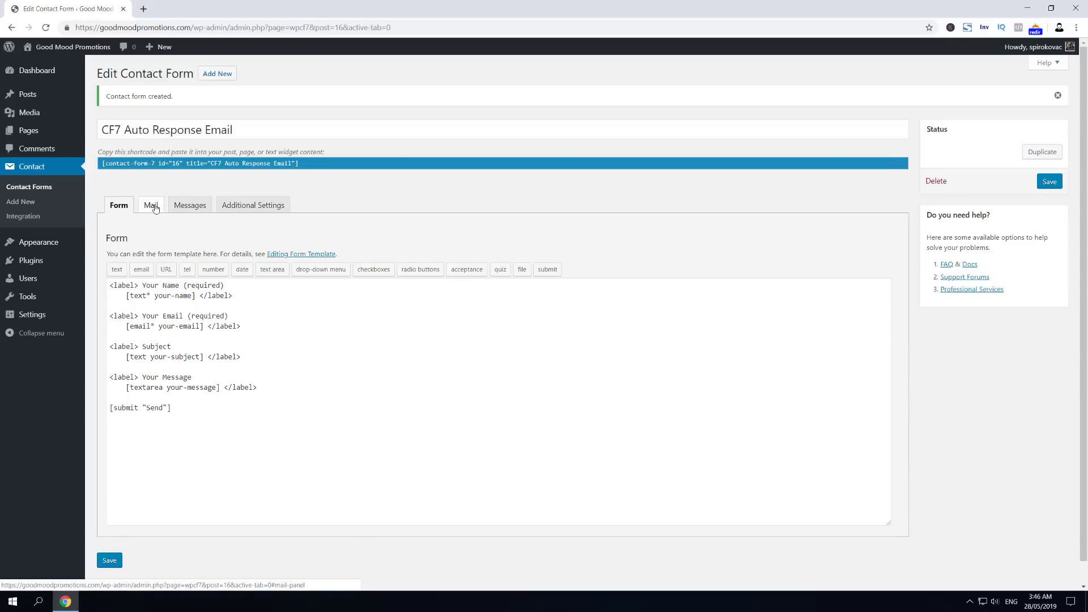
Step: Review the Mail tab's default recipient, sender, subject and message-body template
{"action": "left_click", "coordinate": [155, 210]}
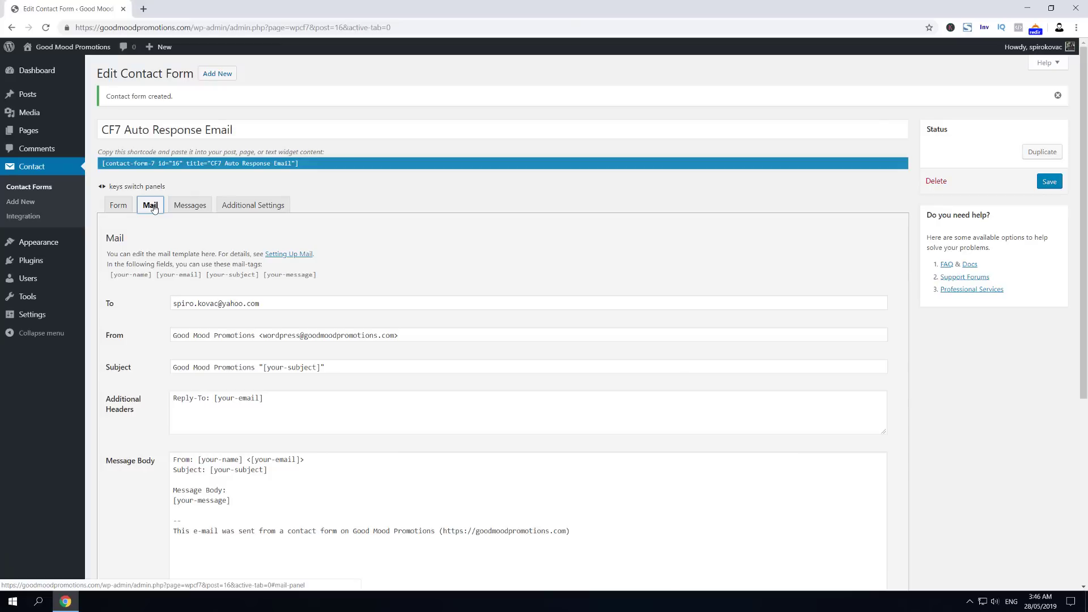
{"action": "scroll", "coordinate": [283, 278], "scroll_direction": "down", "scroll_amount": 2}
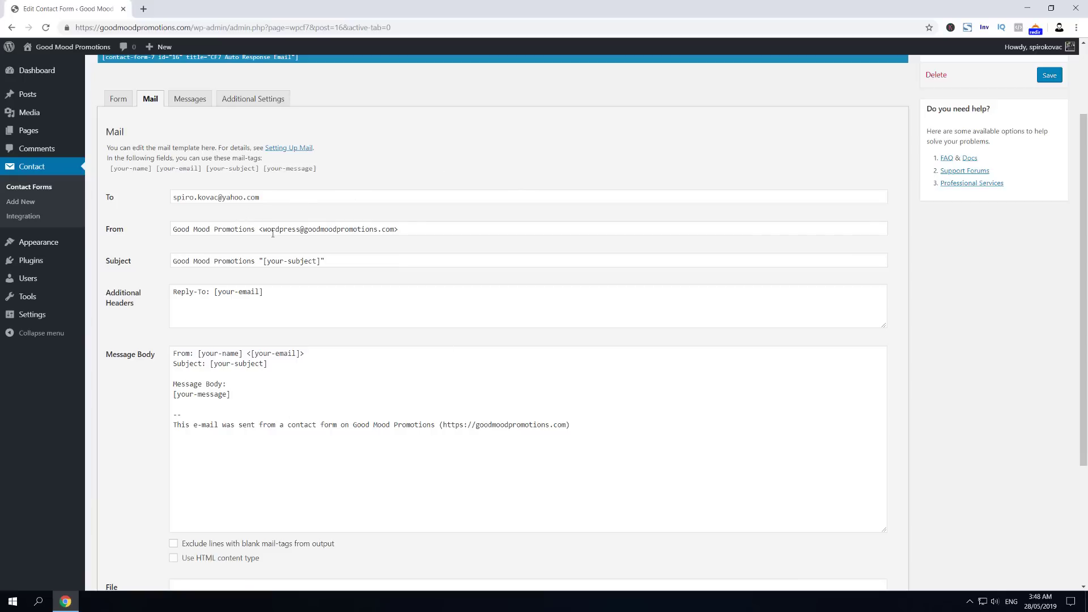
{"action": "scroll", "coordinate": [300, 240], "scroll_direction": "up", "scroll_amount": 2}
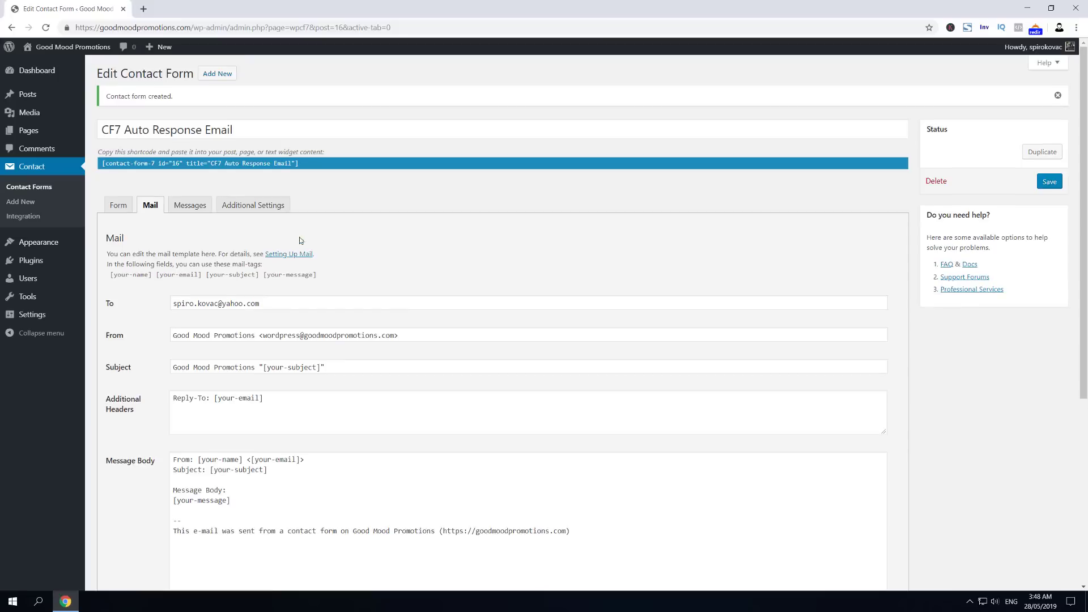
Step: Copy the form's shortcode and start a new page in another tab
{"action": "right_click", "coordinate": [245, 164]}
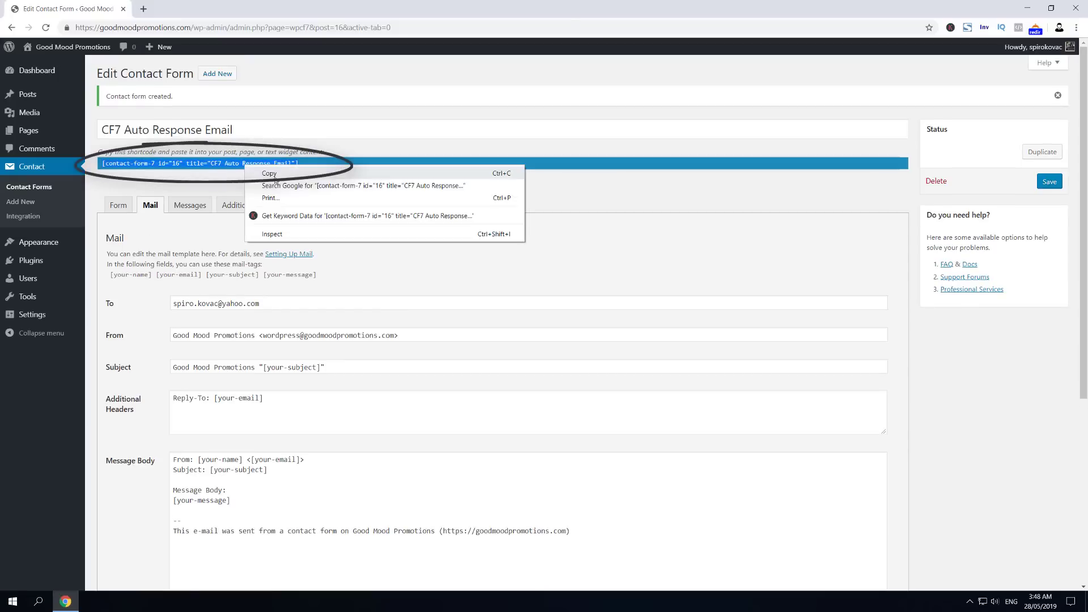
{"action": "left_click", "coordinate": [283, 175]}
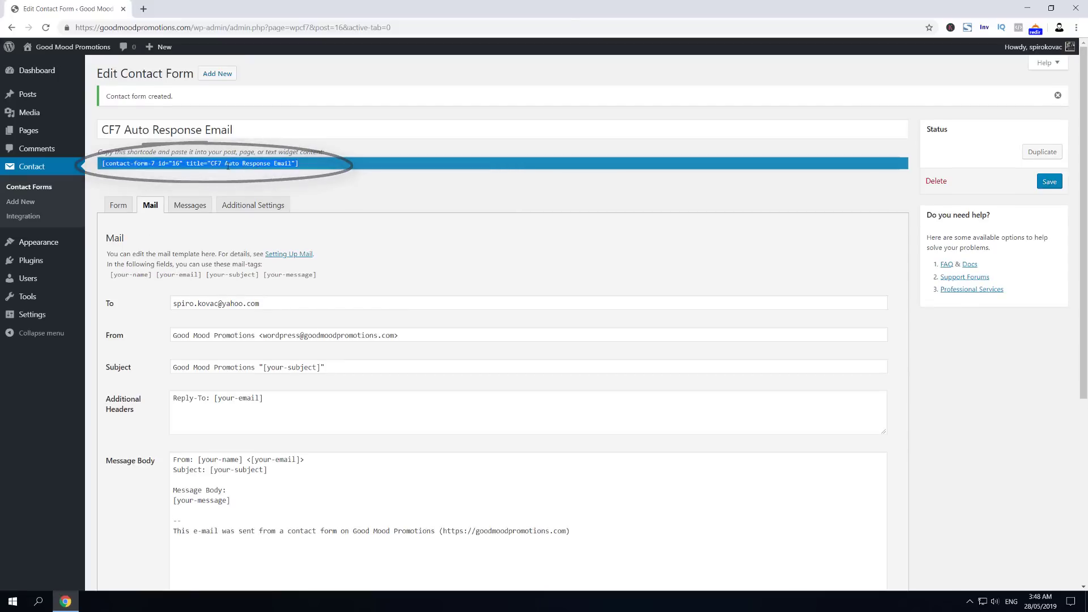
{"action": "mouse_move", "coordinate": [125, 147]}
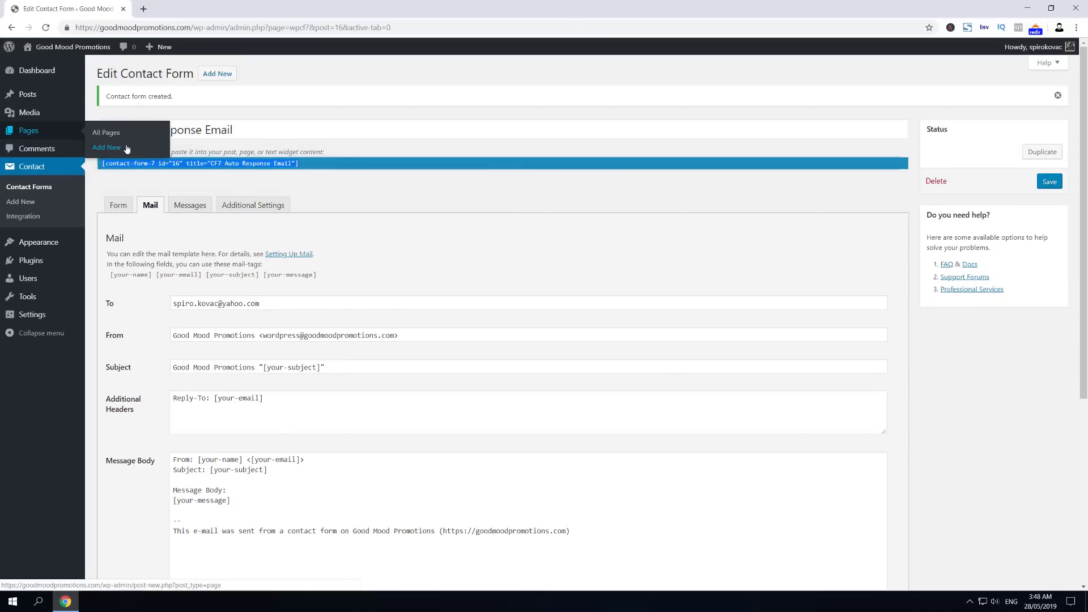
{"action": "right_click", "coordinate": [121, 148]}
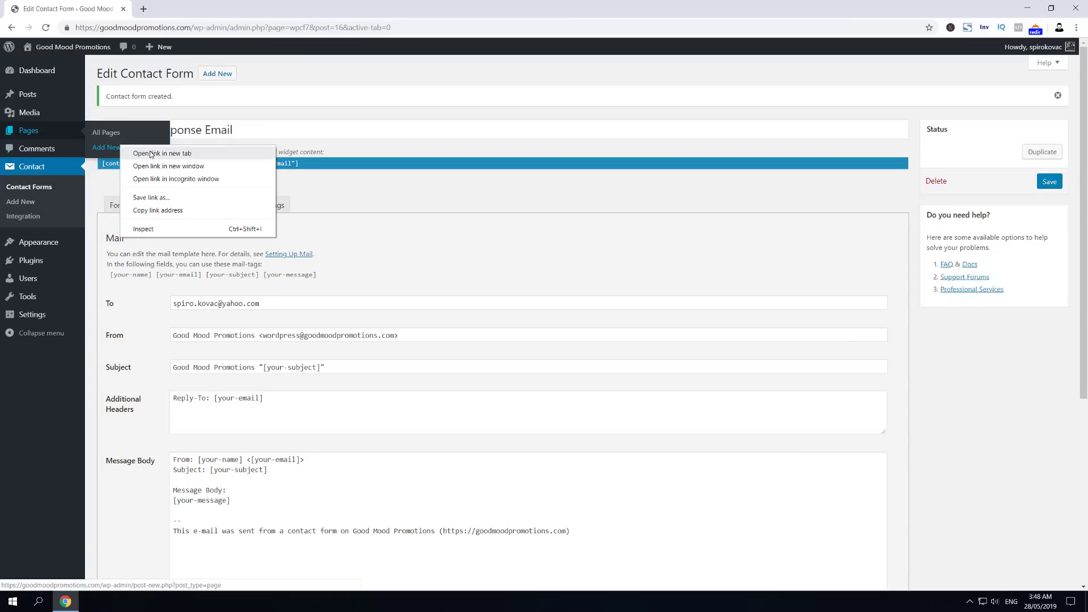
{"action": "left_click", "coordinate": [142, 153]}
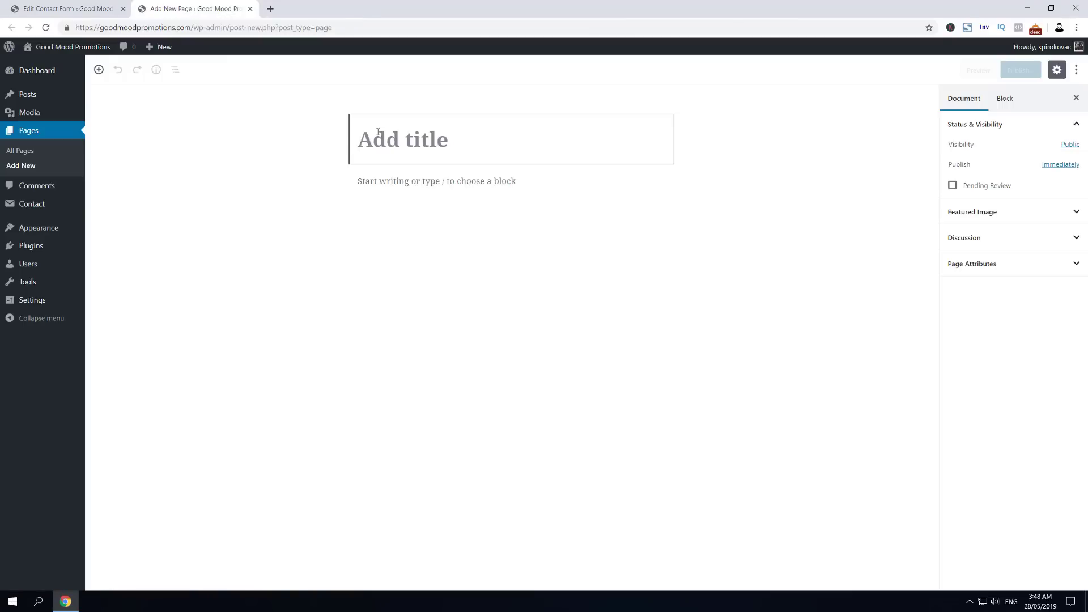
Step: Publish the page 'Contact Form 7 Test Page' containing the pasted shortcode
{"action": "type", "text": "Contact For"}
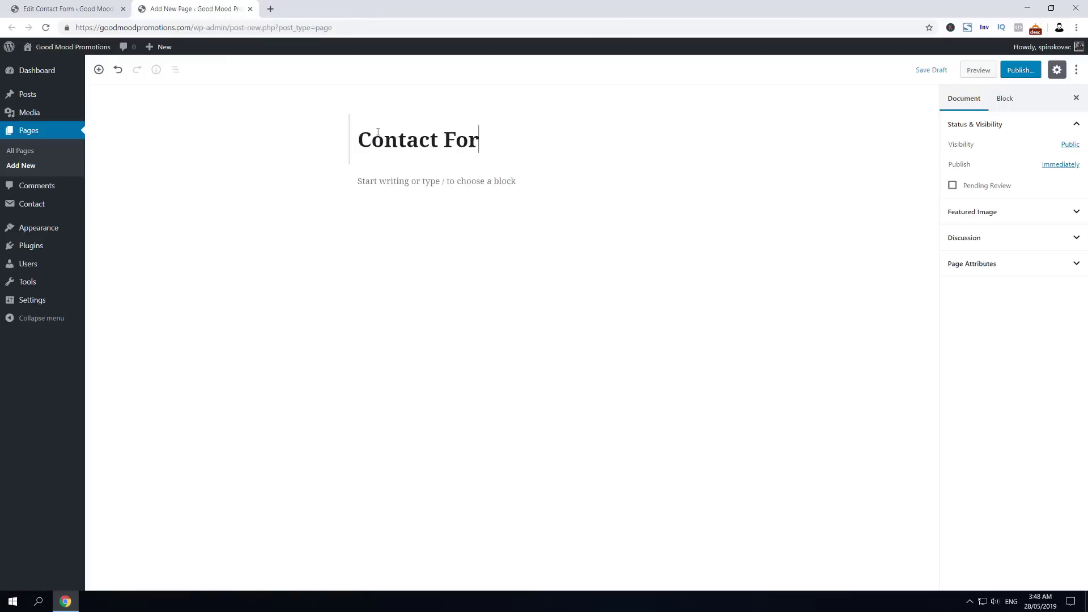
{"action": "type", "text": "m 7 Test P"}
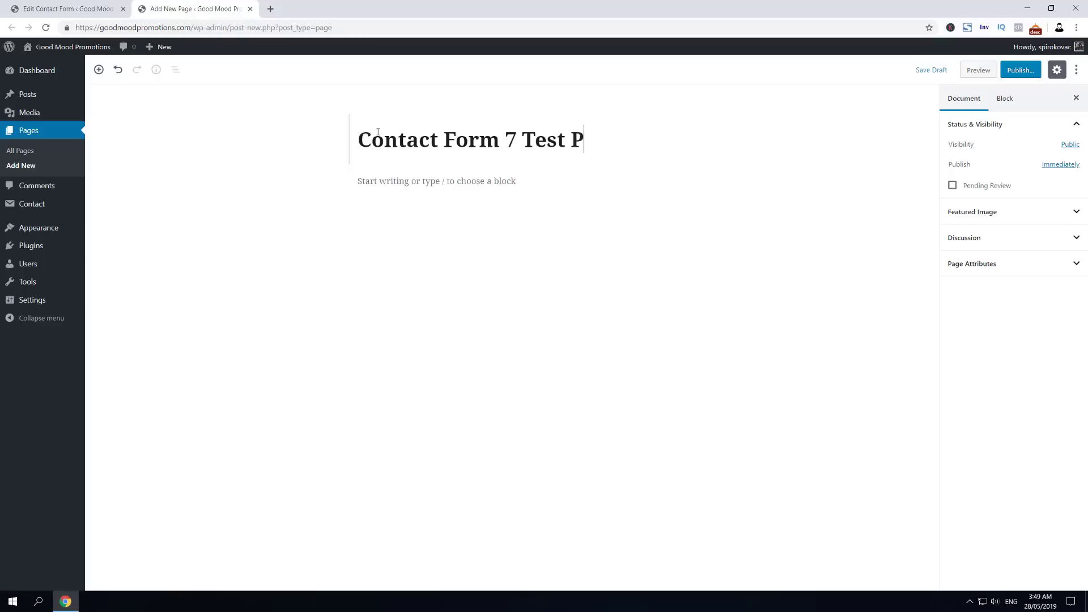
{"action": "type", "text": "age"}
{"action": "left_click", "coordinate": [407, 179]}
{"action": "key", "text": "ctrl+v"}
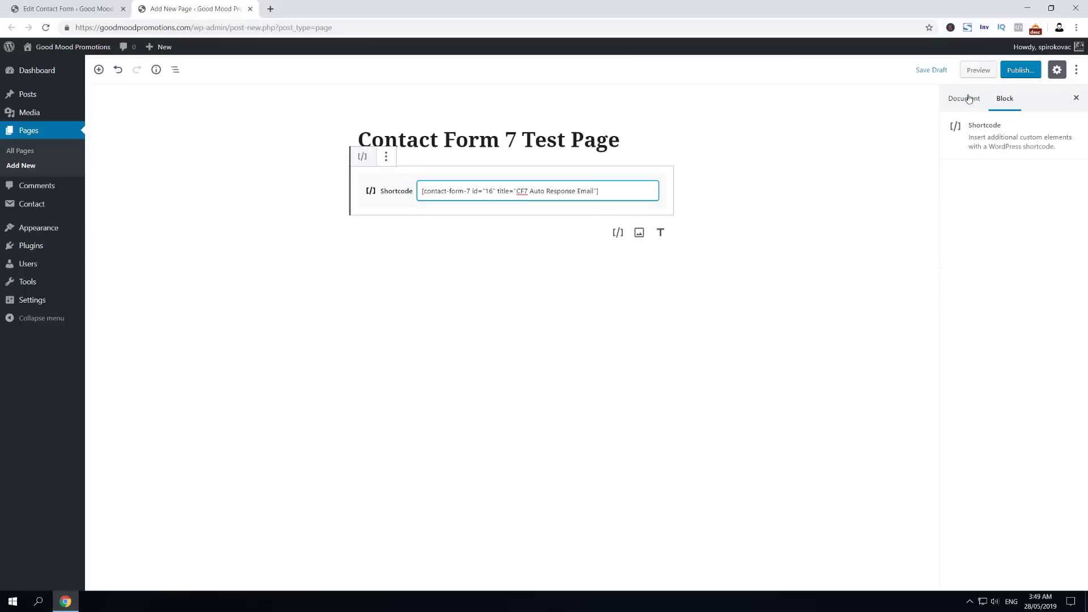
{"action": "left_click", "coordinate": [1020, 71]}
{"action": "left_click", "coordinate": [1021, 73]}
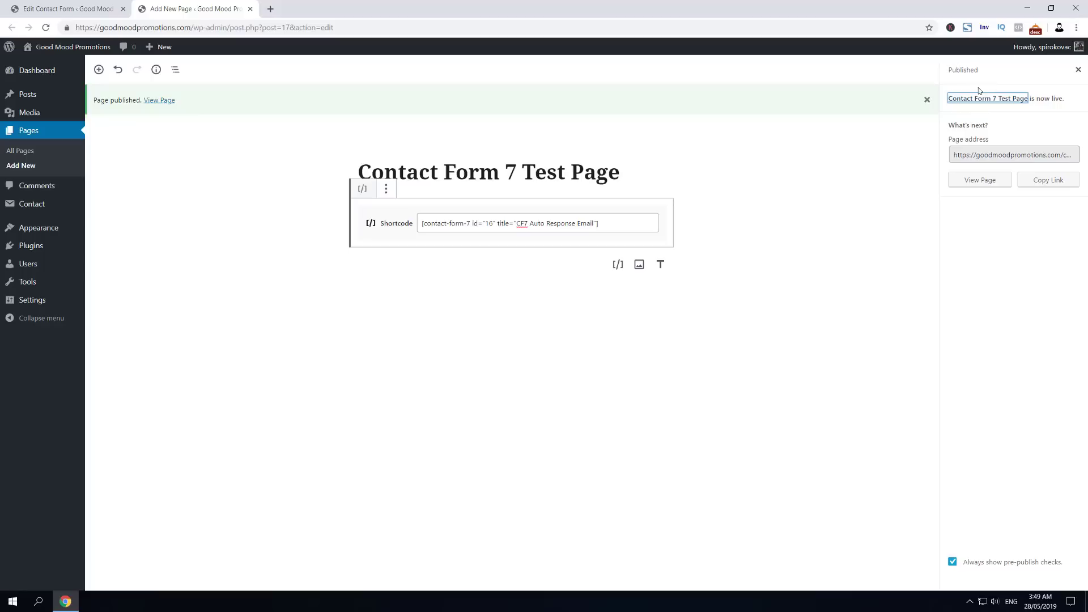
Step: On the live page, submit a name, email, subject 'Contact Form Test #1' and message 'This is test no.1'
{"action": "left_click", "coordinate": [160, 100]}
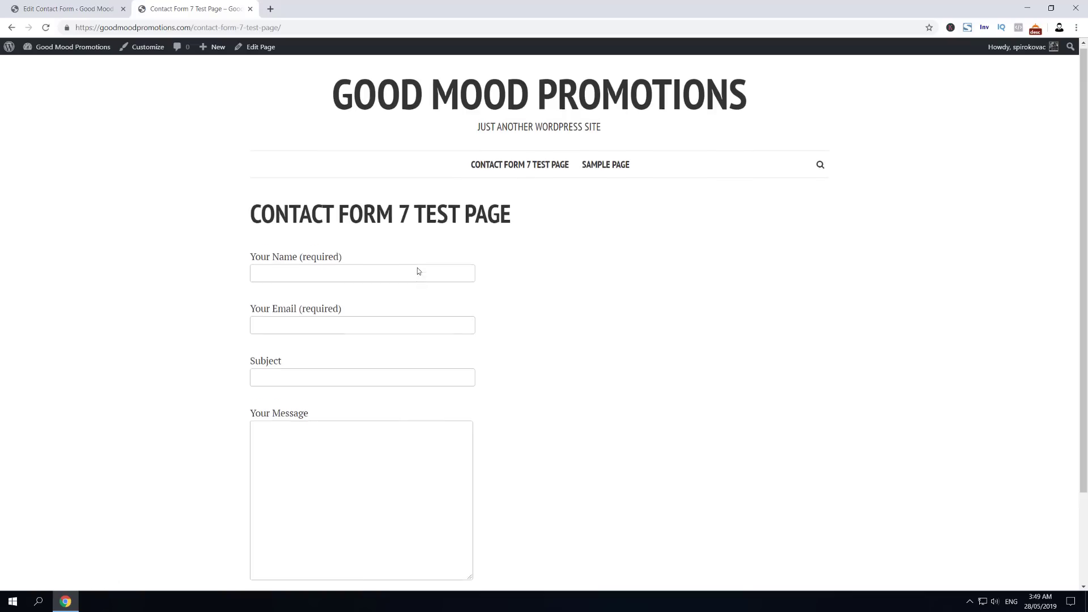
{"action": "scroll", "coordinate": [418, 271], "scroll_direction": "down", "scroll_amount": 2}
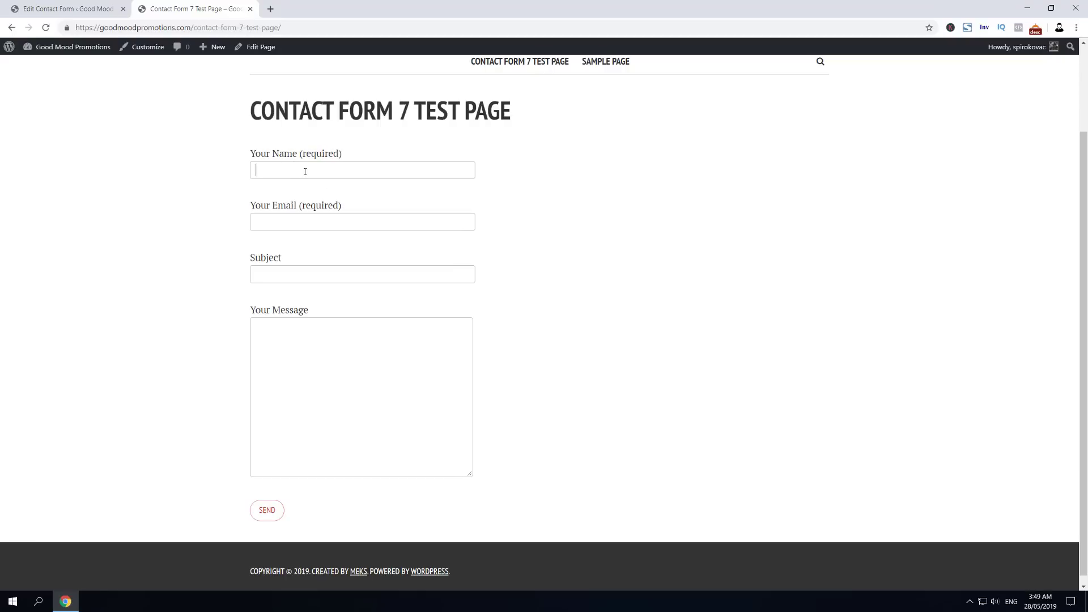
{"action": "left_click", "coordinate": [279, 173]}
{"action": "key", "text": "Tab"}
{"action": "key", "text": "Tab"}
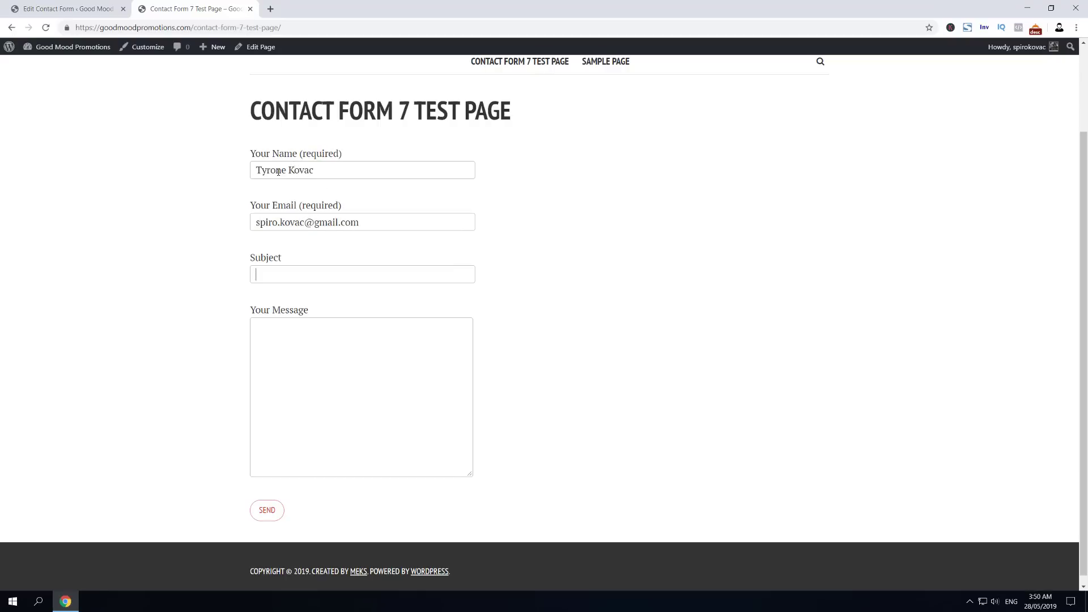
{"action": "type", "text": "Contact Form Test #1"}
{"action": "key", "text": "Tab"}
{"action": "type", "text": "This is test no.1"}
{"action": "left_click", "coordinate": [267, 511]}
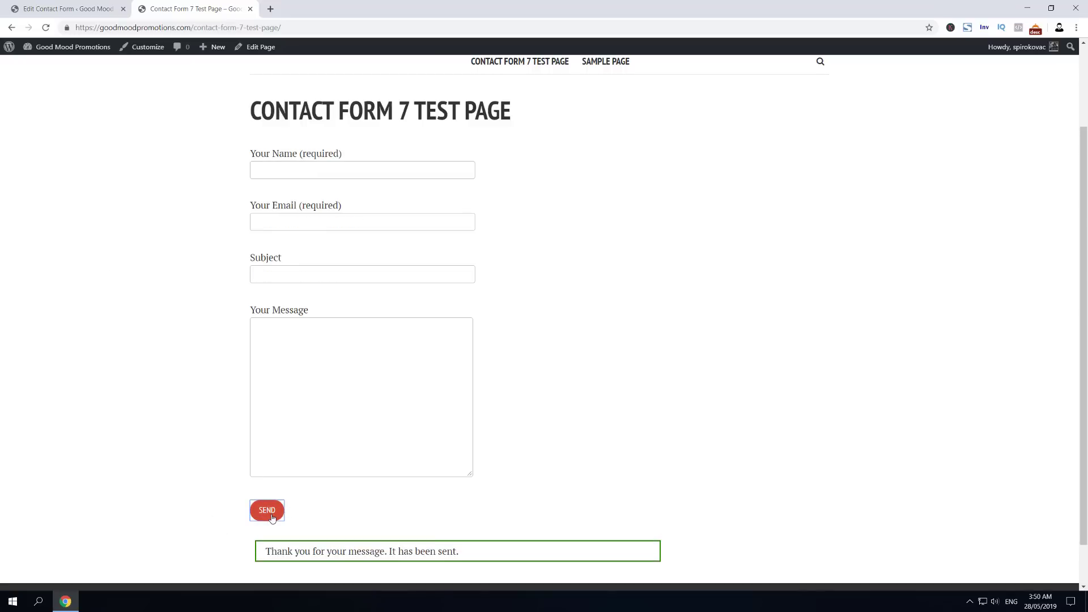
Step: Open Yahoo Mail and Gmail in new browser tabs
{"action": "left_click", "coordinate": [270, 11]}
{"action": "type", "text": "mail"}
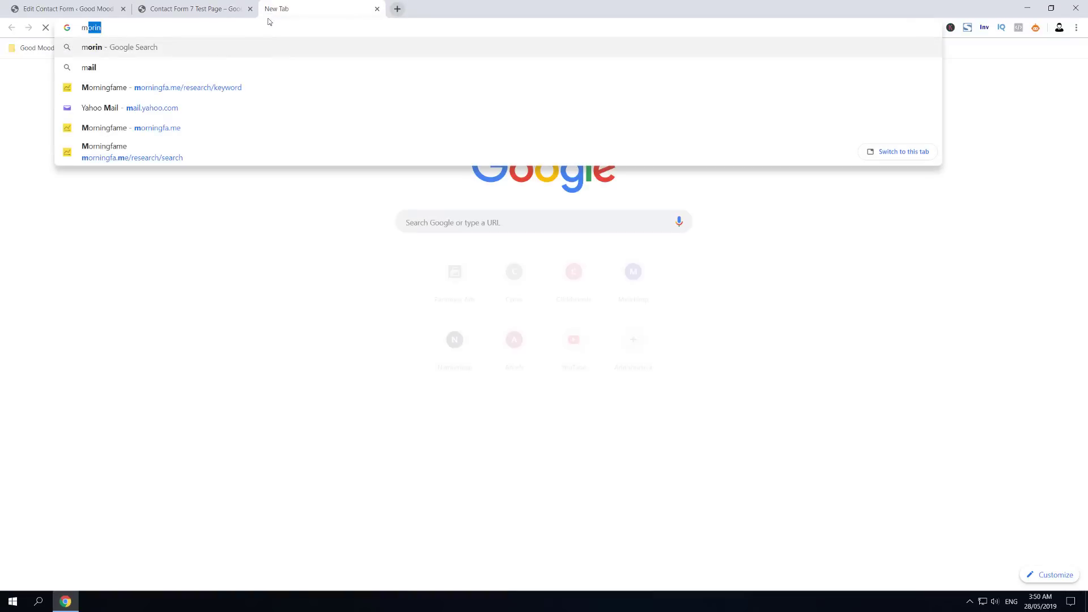
{"action": "key", "text": "Return"}
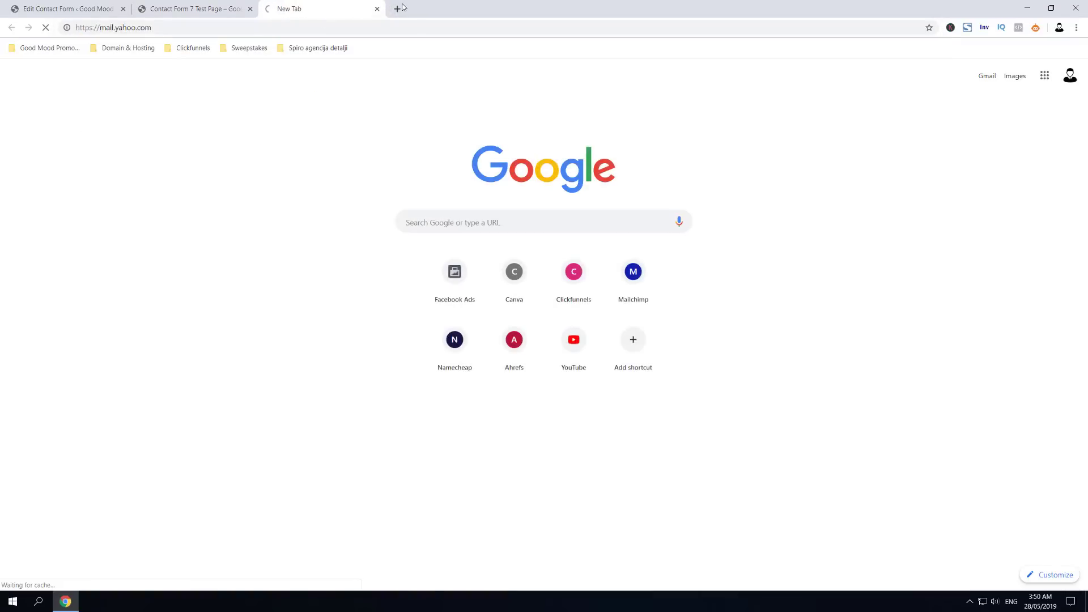
{"action": "key", "text": "ctrl+t"}
{"action": "type", "text": "gmail"}
{"action": "key", "text": "Return"}
Step: Open the Contact Form Test #1 notification in Yahoo Mail and check its sender and subject
{"action": "left_click", "coordinate": [360, 4]}
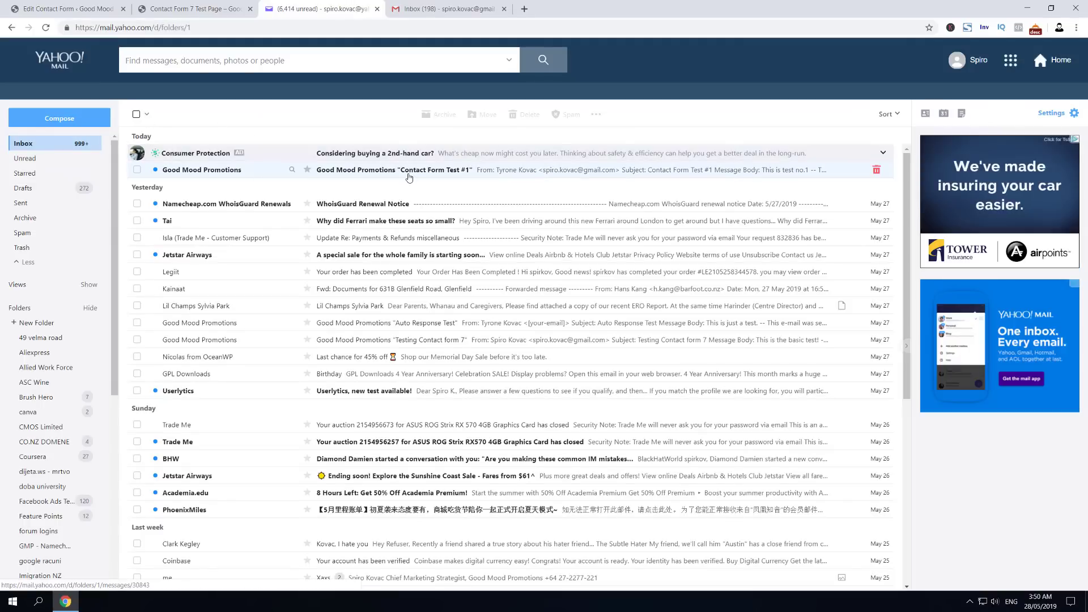
{"action": "left_click", "coordinate": [170, 8]}
{"action": "left_click", "coordinate": [49, 7]}
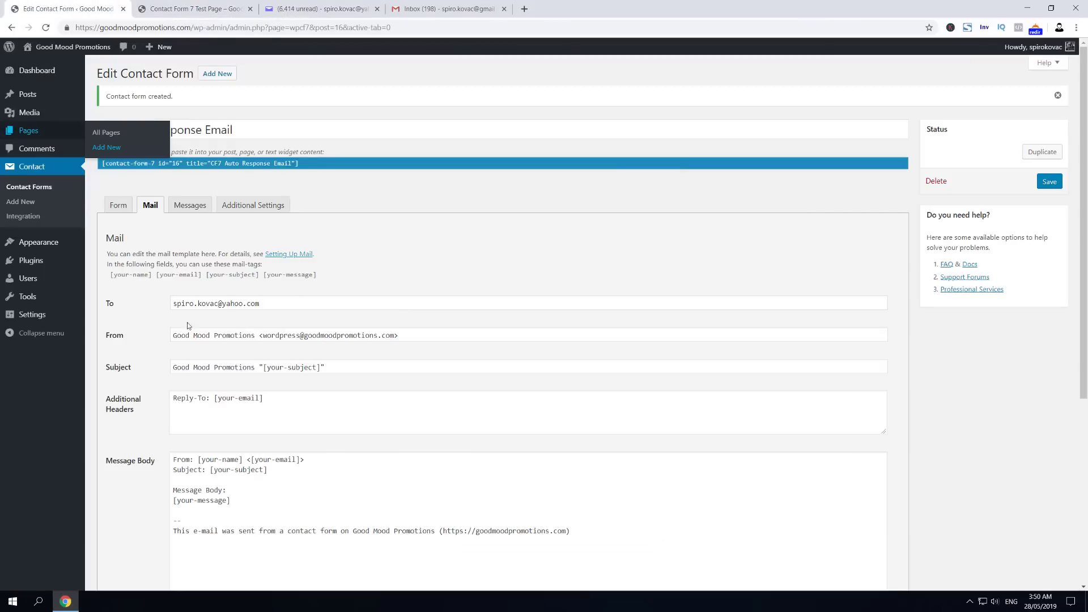
{"action": "left_click", "coordinate": [319, 9]}
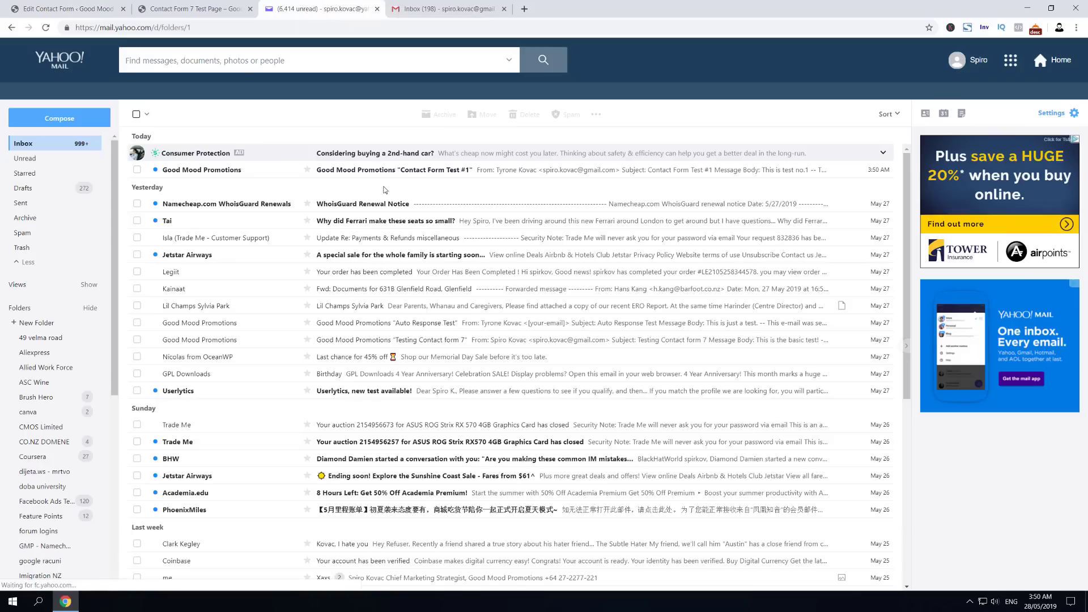
{"action": "left_click", "coordinate": [380, 173]}
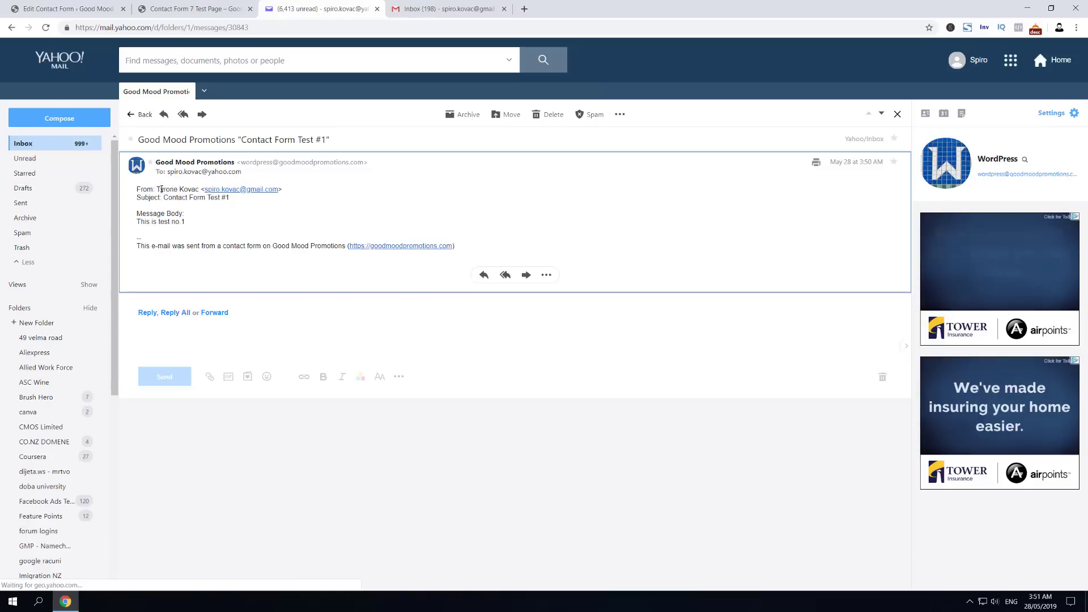
{"action": "left_click_drag", "start_coordinate": [159, 190], "coordinate": [199, 189]}
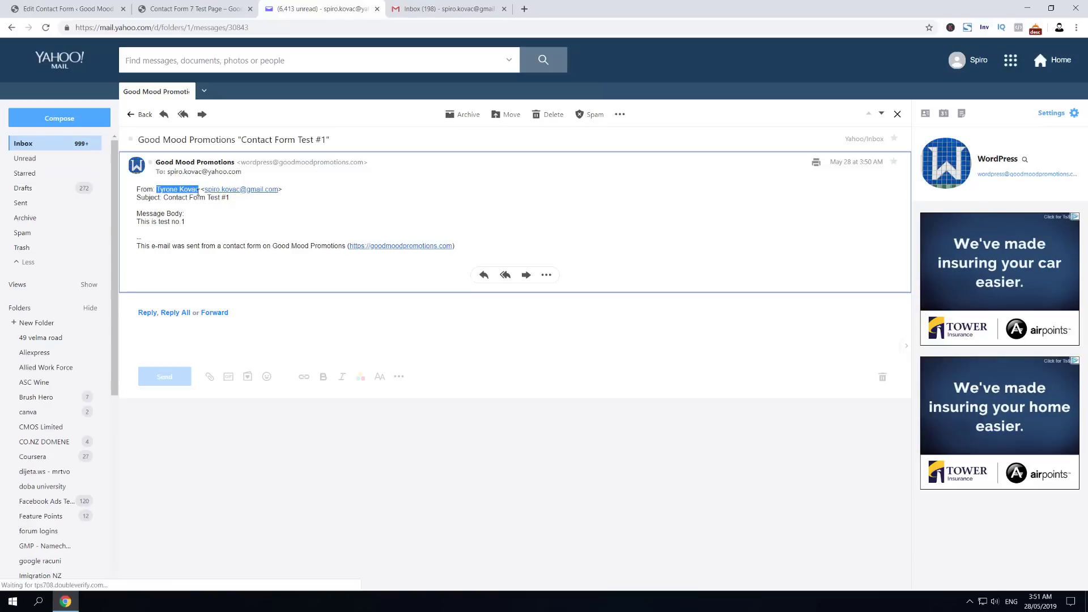
{"action": "key", "text": "ctrl+Tab"}
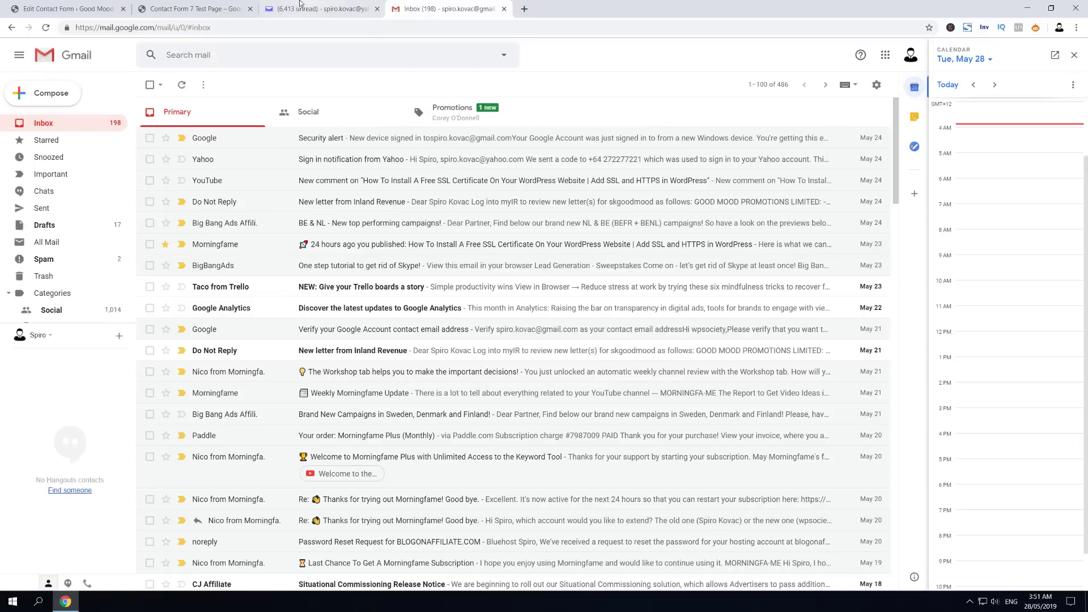
{"action": "key", "text": "ctrl+shift+Tab"}
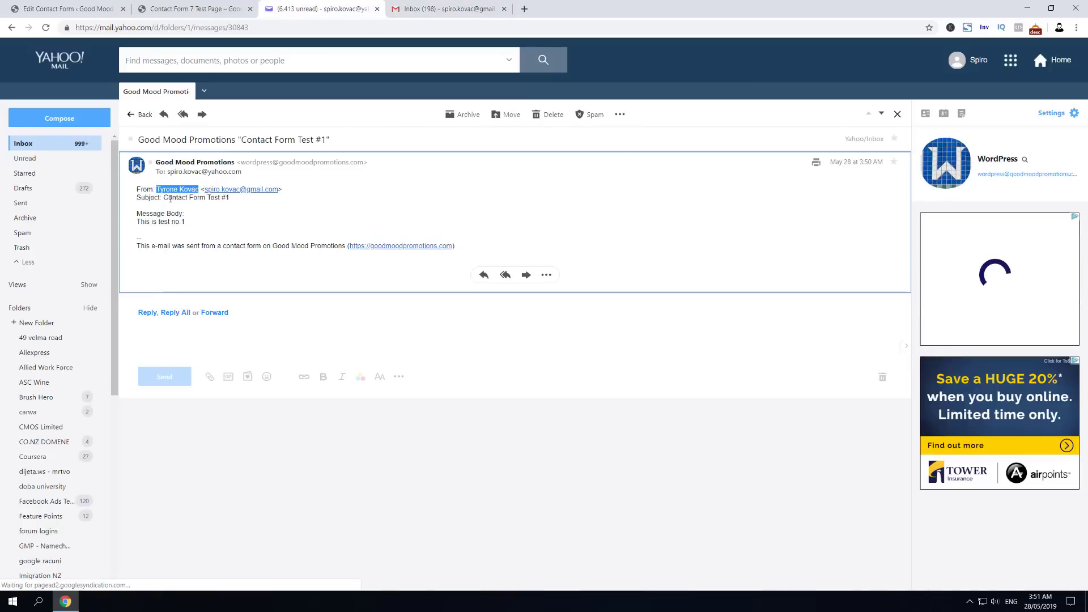
{"action": "left_click_drag", "start_coordinate": [169, 198], "coordinate": [227, 197]}
Step: Compare the email's subject and message body against the submitted form fields
{"action": "key", "text": "ctrl+shift+Tab"}
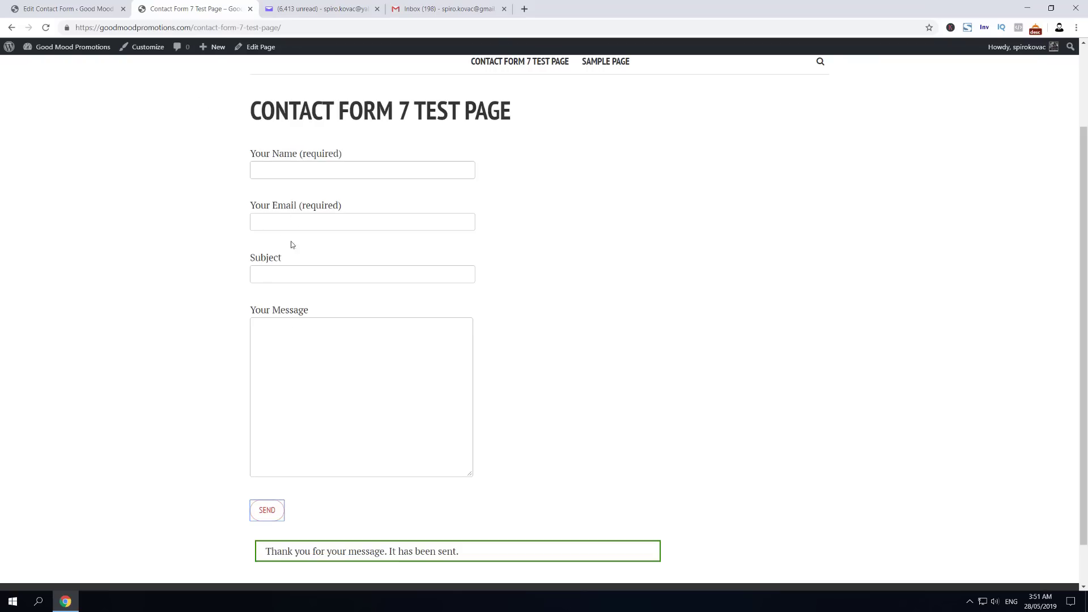
{"action": "double_click", "coordinate": [263, 274]}
{"action": "left_click", "coordinate": [268, 6]}
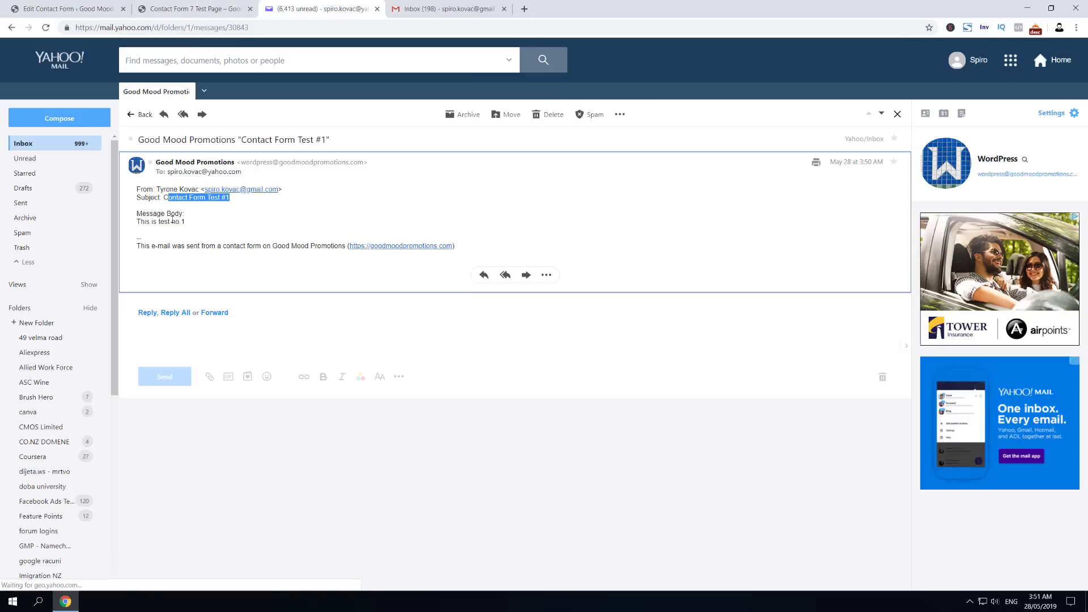
{"action": "triple_click", "coordinate": [158, 214]}
{"action": "left_click", "coordinate": [146, 221]}
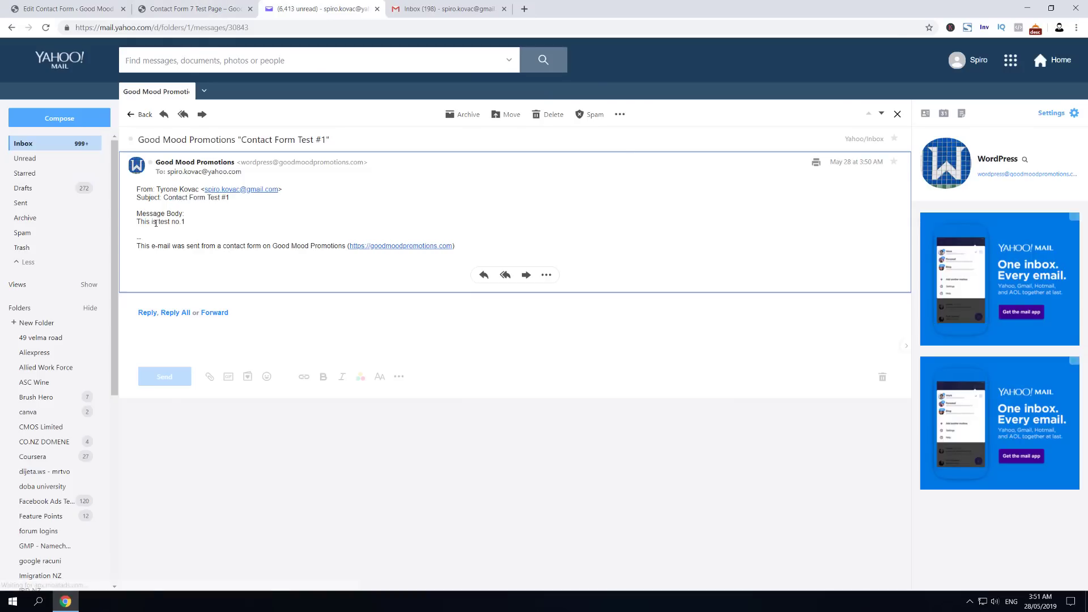
{"action": "left_click", "coordinate": [171, 8]}
{"action": "left_click", "coordinate": [67, 6]}
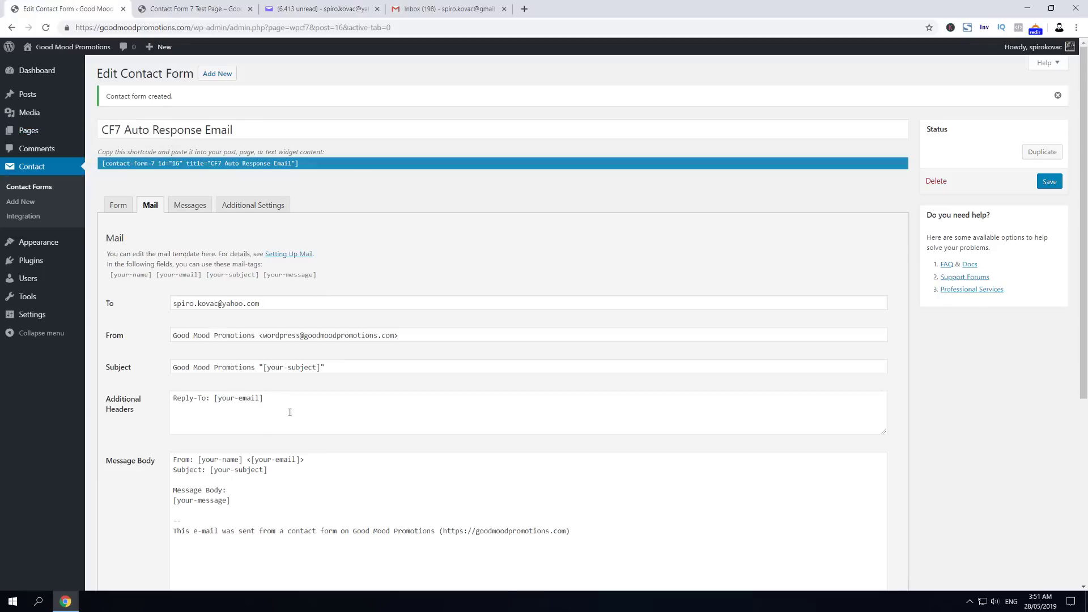
{"action": "scroll", "coordinate": [246, 406], "scroll_direction": "down", "scroll_amount": 1}
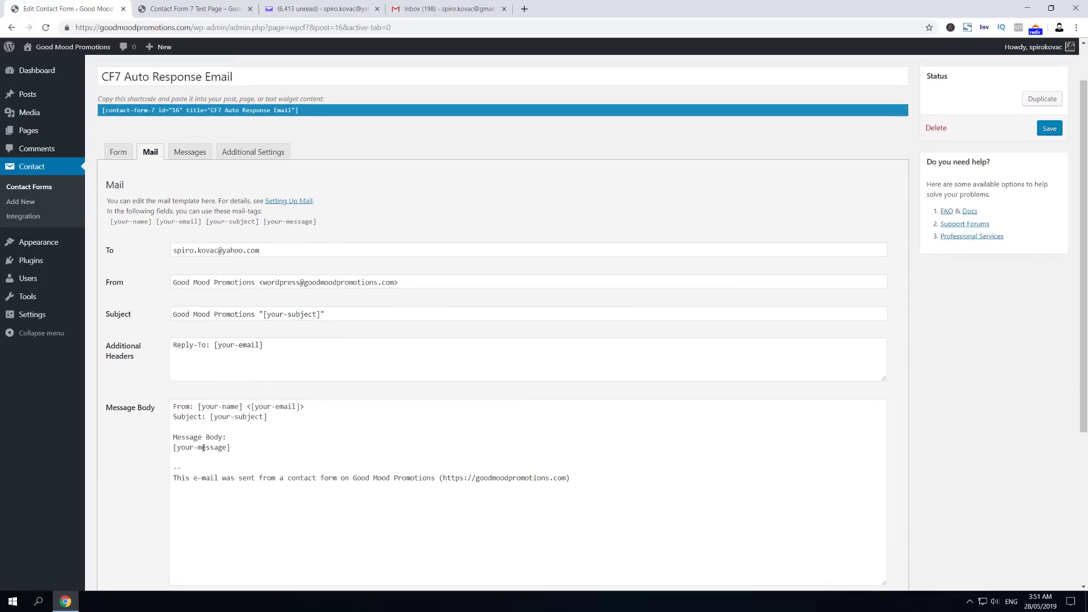
{"action": "left_click_drag", "start_coordinate": [178, 447], "coordinate": [230, 447]}
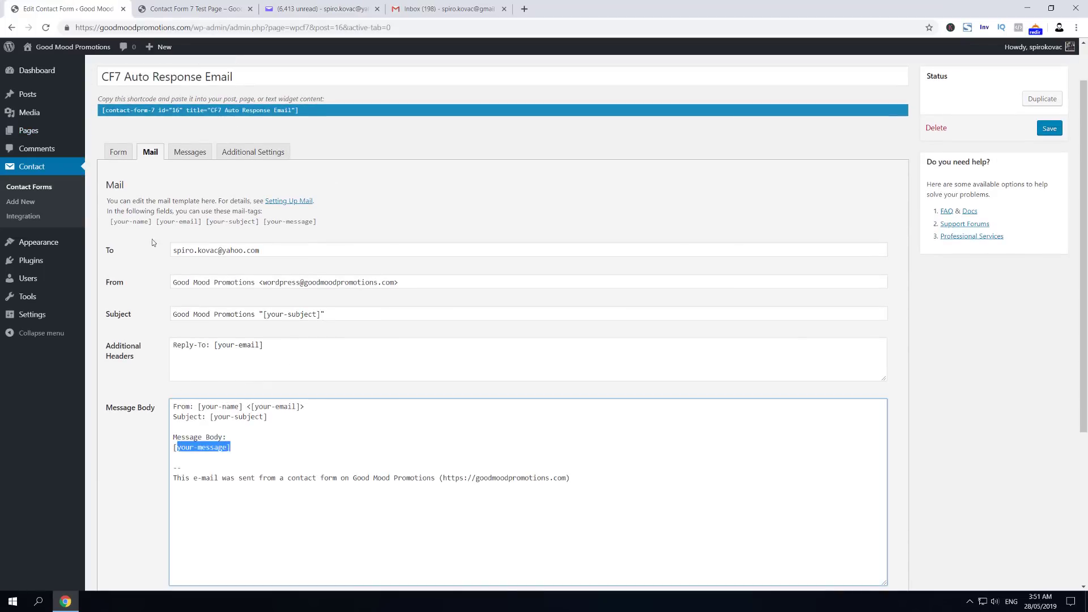
{"action": "left_click", "coordinate": [117, 158]}
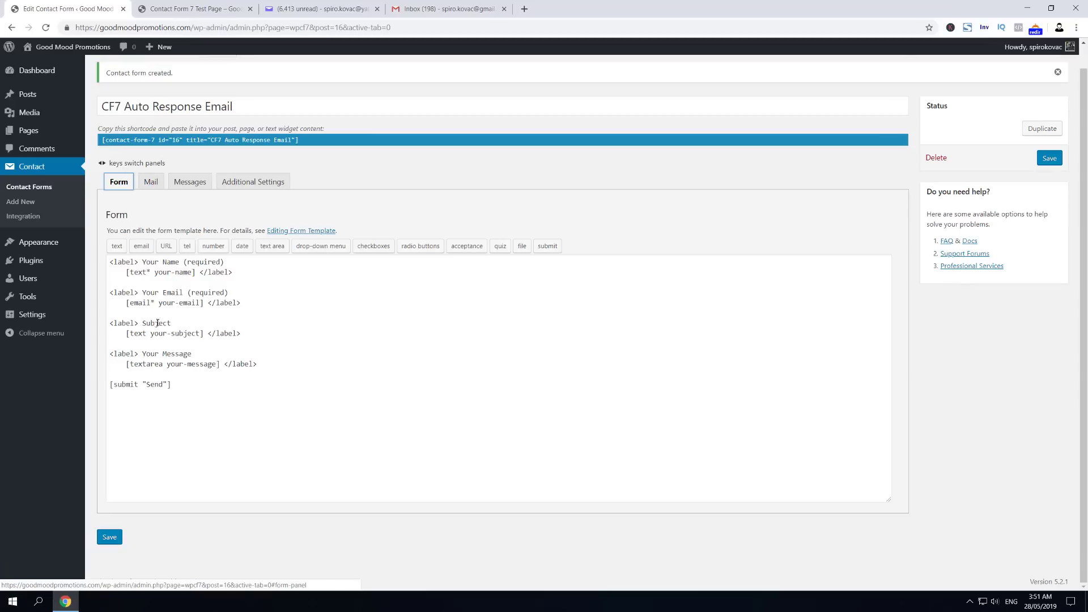
{"action": "left_click_drag", "start_coordinate": [168, 369], "coordinate": [219, 365]}
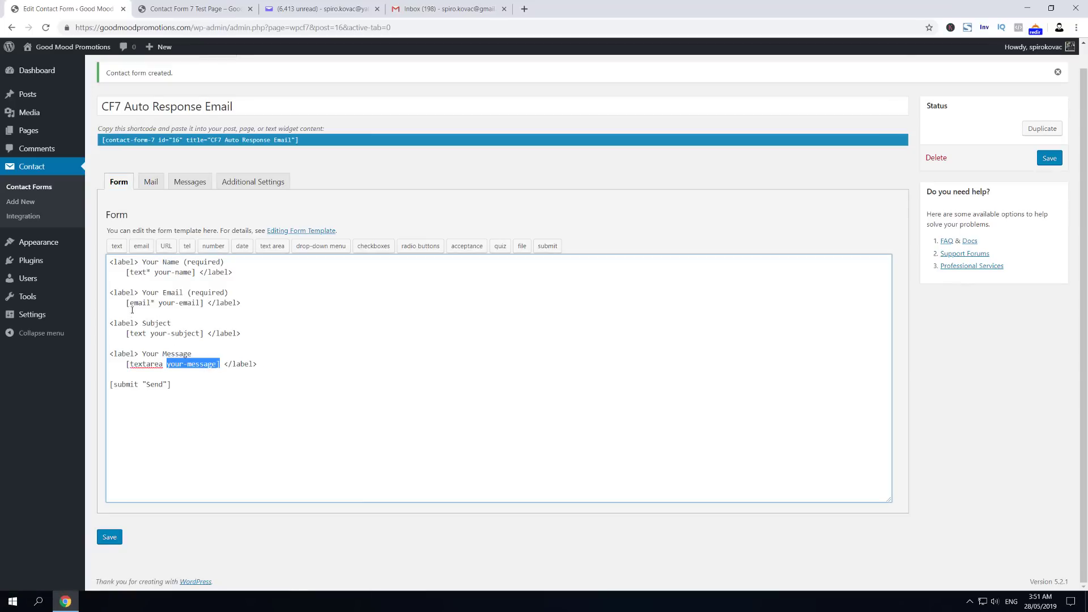
{"action": "left_click", "coordinate": [152, 181]}
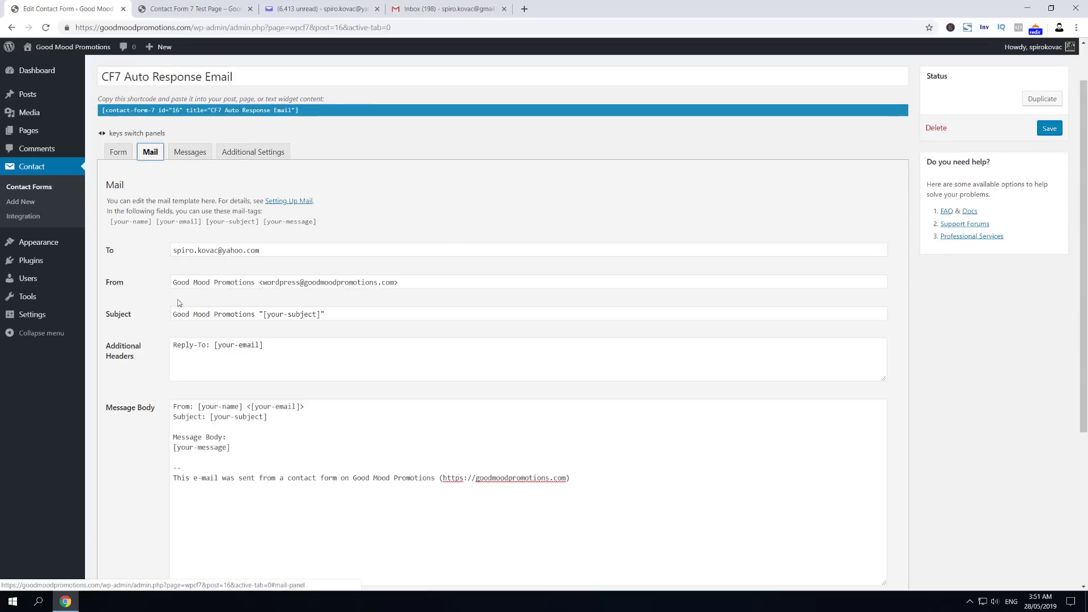
{"action": "scroll", "coordinate": [194, 368], "scroll_direction": "down", "scroll_amount": 3}
{"action": "scroll", "coordinate": [301, 310], "scroll_direction": "up", "scroll_amount": 3}
Step: Change [email* your-email] to [email* your-best-email] in the form template and save, showing one configuration error
{"action": "left_click", "coordinate": [114, 152]}
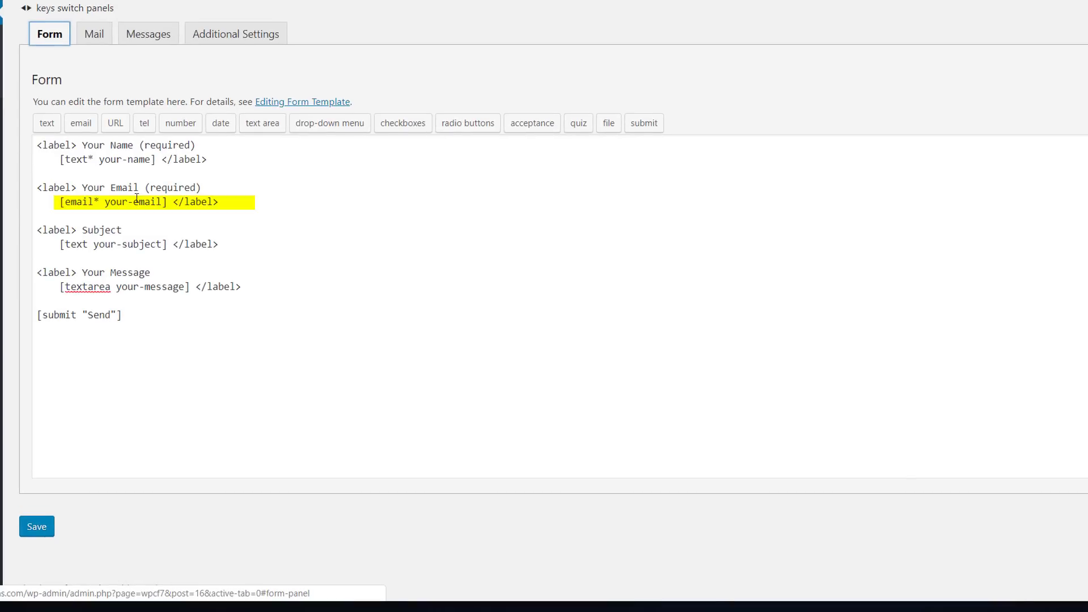
{"action": "left_click", "coordinate": [137, 198]}
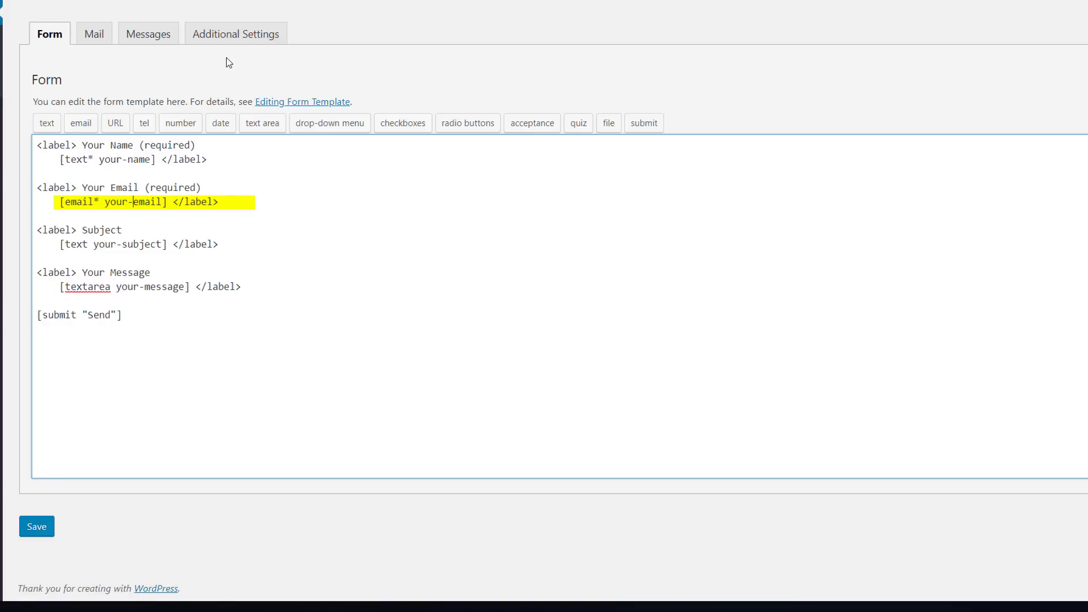
{"action": "type", "text": "best-"}
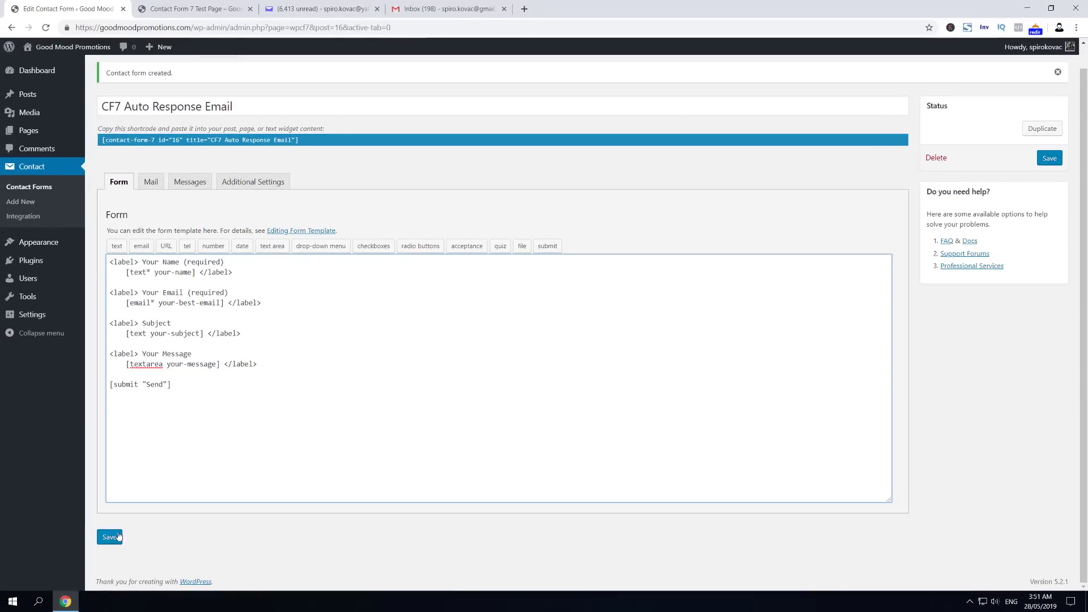
{"action": "left_click", "coordinate": [109, 537]}
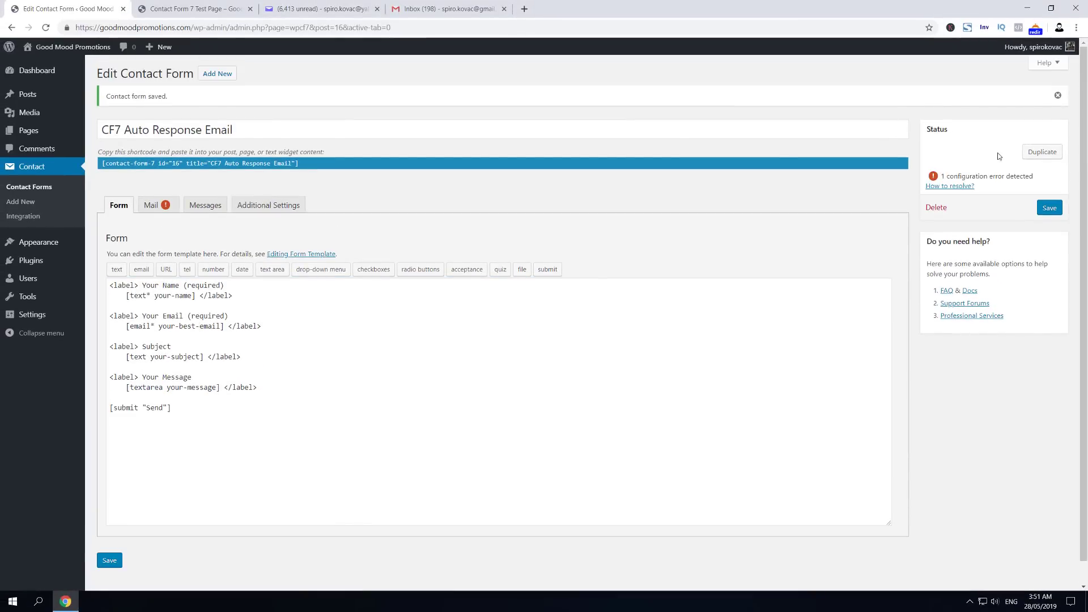
{"action": "left_click_drag", "start_coordinate": [948, 176], "coordinate": [1033, 175]}
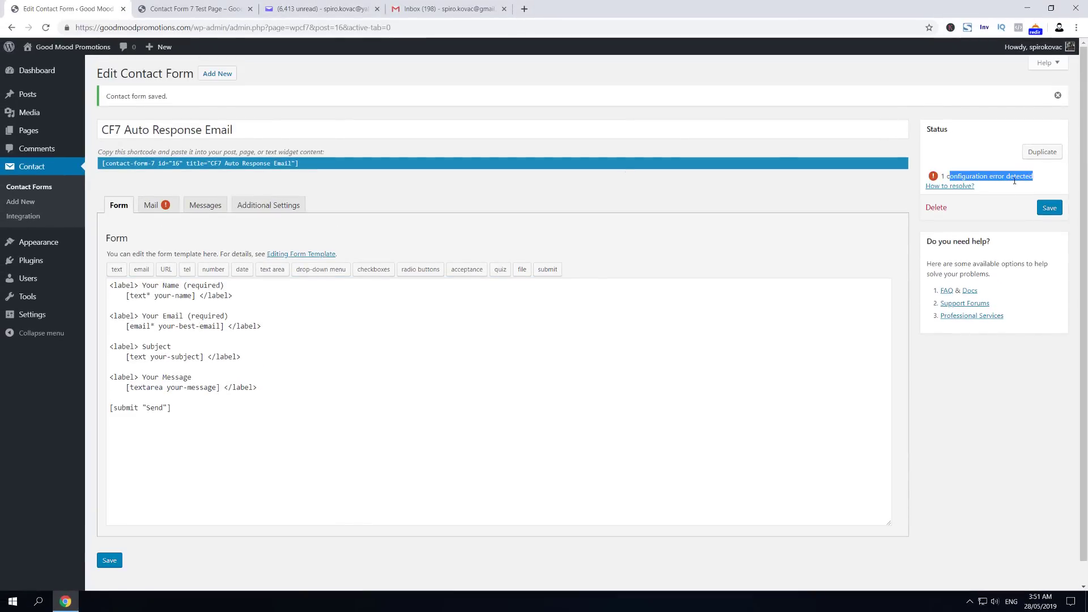
Step: Copy the [your-best-email] mail tag on the Mail tab
{"action": "left_click", "coordinate": [161, 211]}
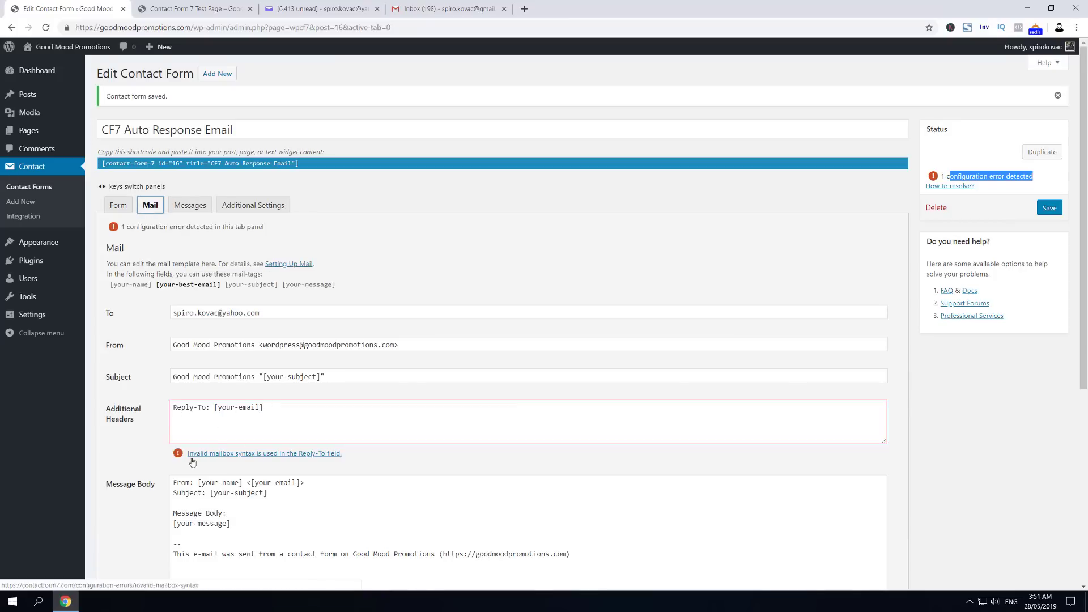
{"action": "left_click", "coordinate": [177, 287]}
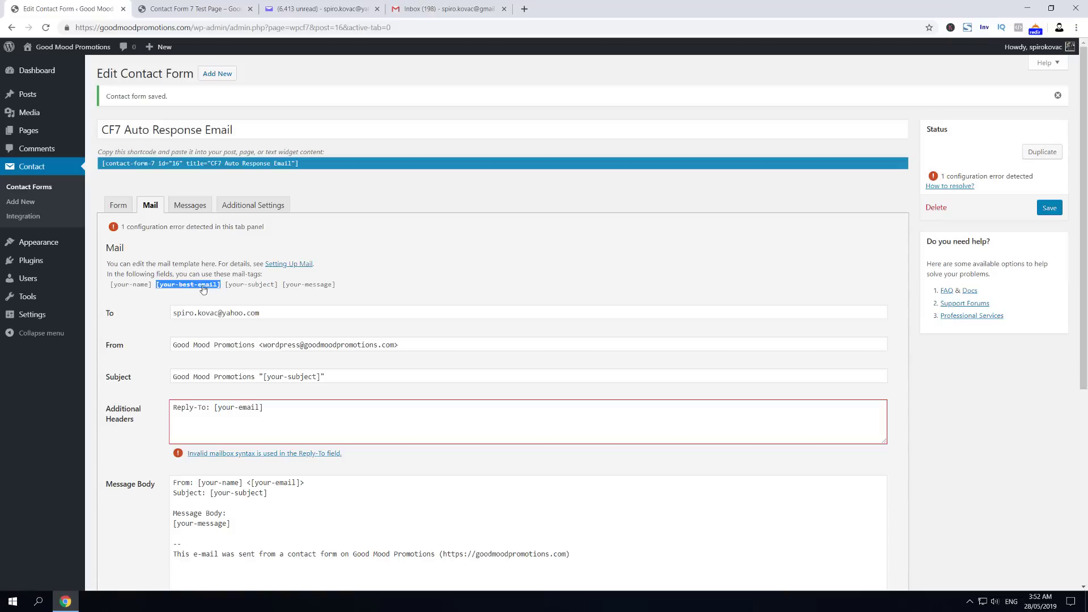
{"action": "left_click", "coordinate": [184, 287]}
{"action": "scroll", "coordinate": [172, 321], "scroll_direction": "down", "scroll_amount": 2}
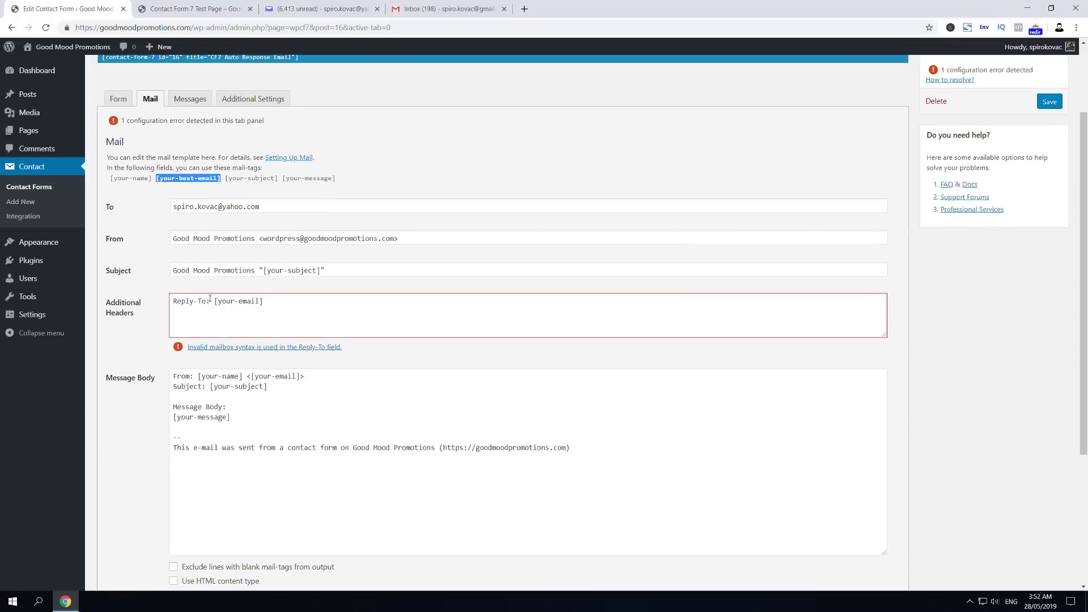
{"action": "right_click", "coordinate": [202, 181]}
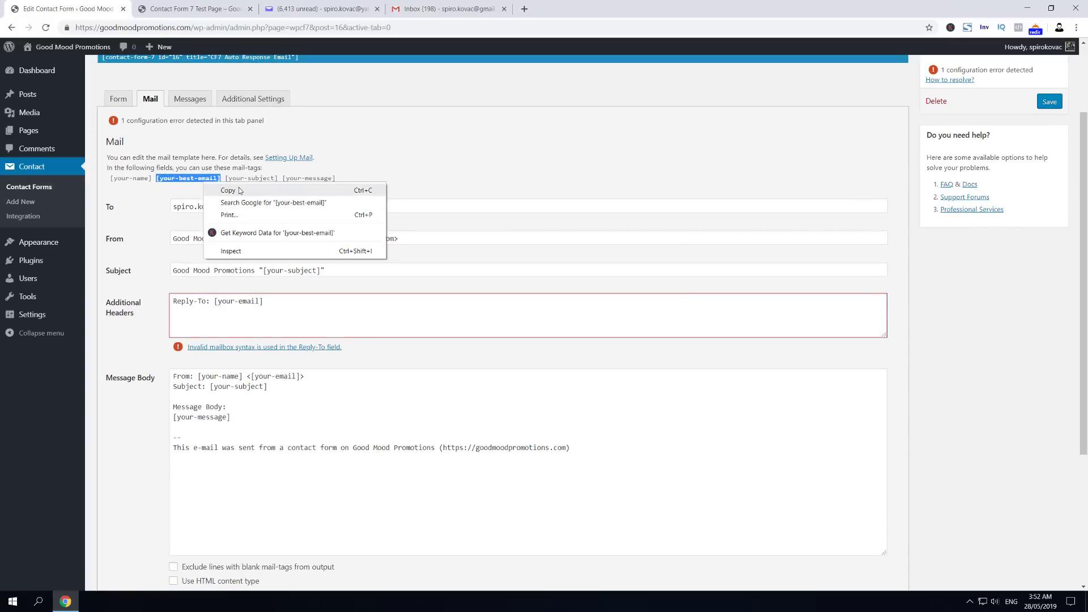
{"action": "left_click", "coordinate": [242, 189]}
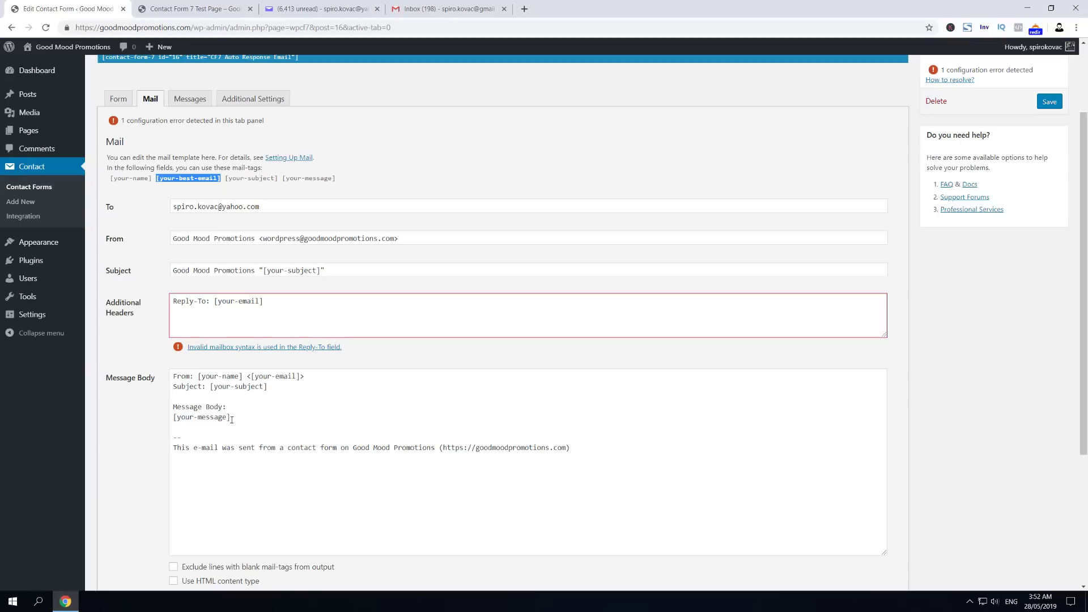
{"action": "left_click_drag", "start_coordinate": [232, 420], "coordinate": [231, 418]}
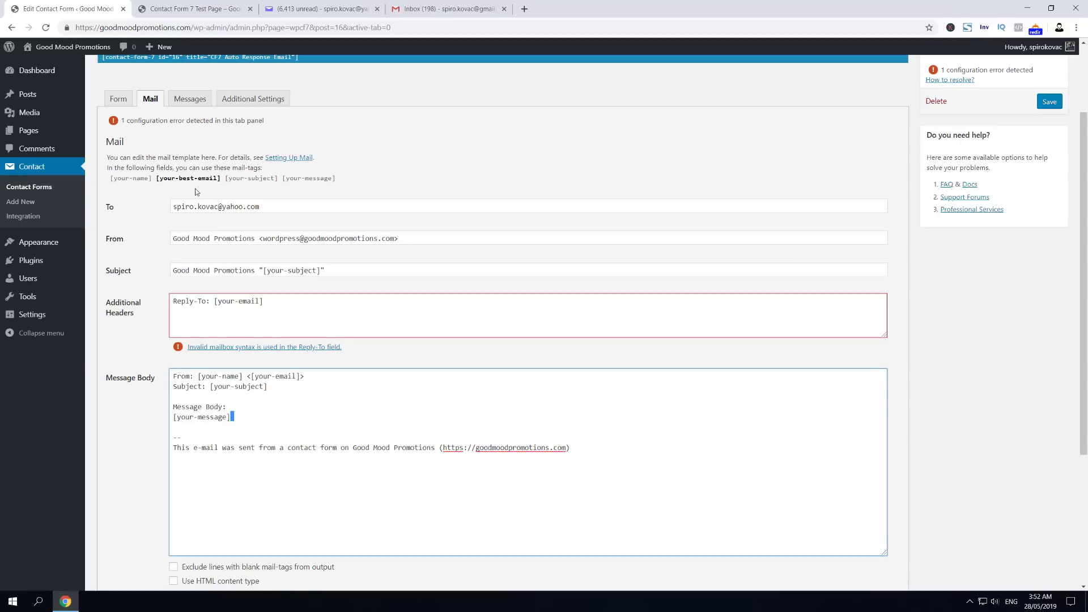
Step: Replace [your-email] with [your-best-email] in the Reply-To header and save
{"action": "left_click_drag", "start_coordinate": [216, 302], "coordinate": [273, 306]}
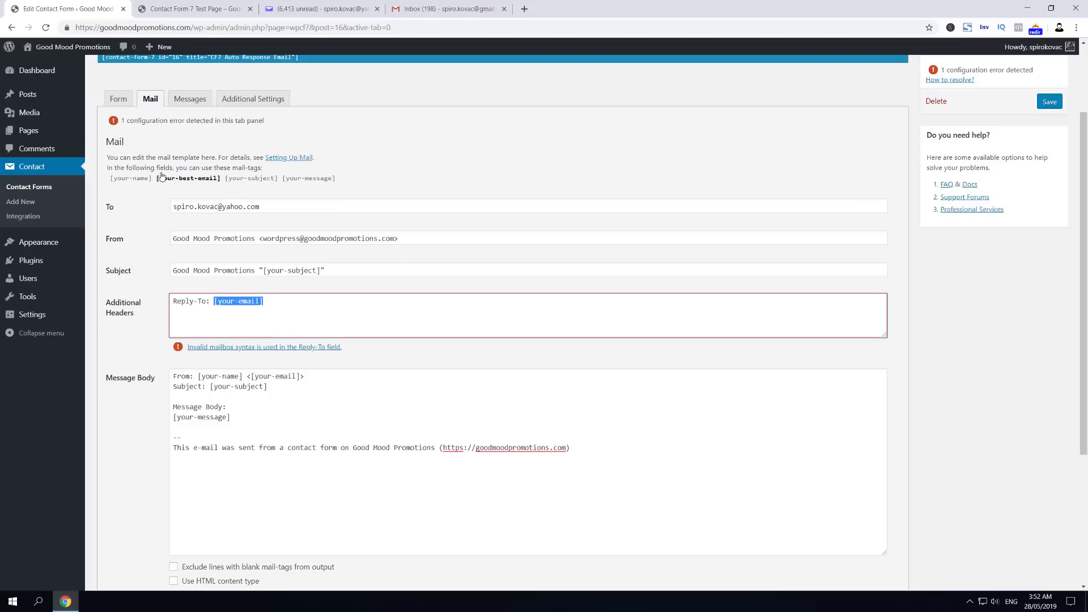
{"action": "left_click_drag", "start_coordinate": [159, 186], "coordinate": [215, 191]}
{"action": "right_click", "coordinate": [216, 190]}
{"action": "key", "text": "Escape"}
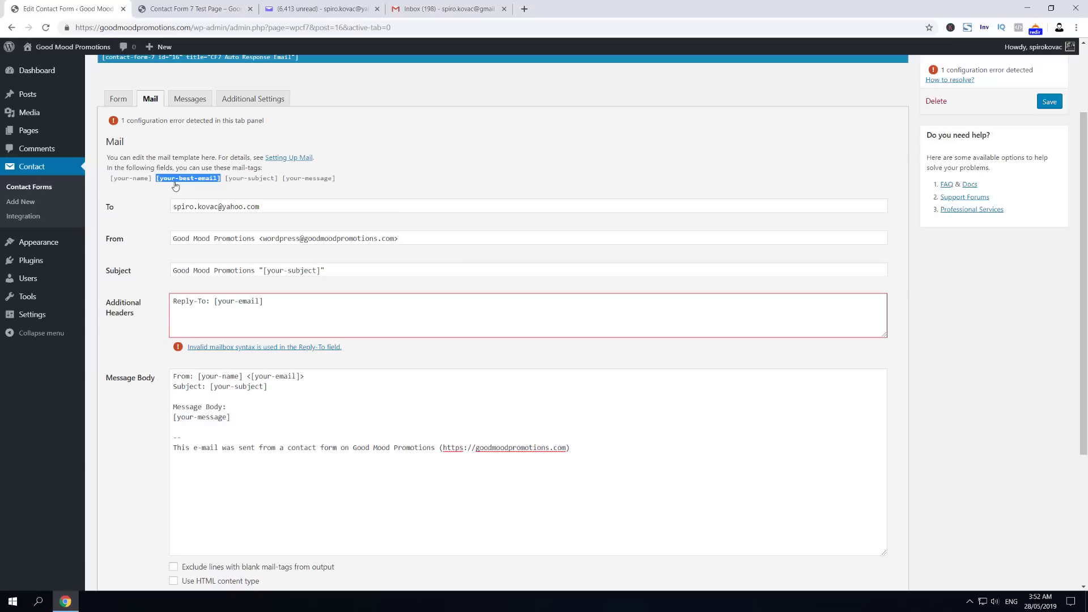
{"action": "left_click_drag", "start_coordinate": [212, 305], "coordinate": [310, 309]}
{"action": "key", "text": "BackSpace"}
{"action": "key", "text": "ctrl+v"}
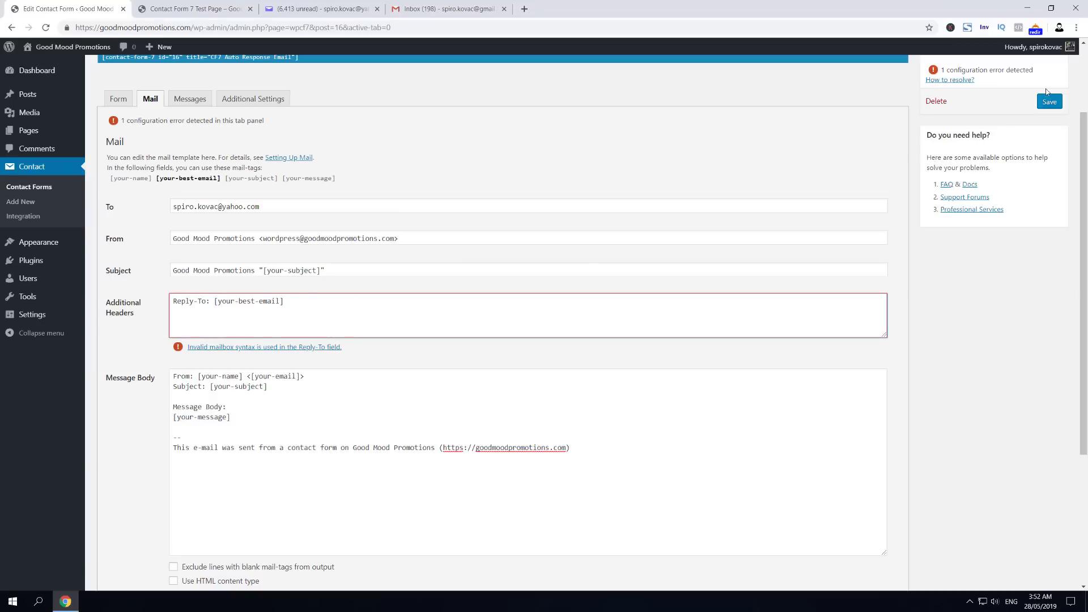
{"action": "left_click", "coordinate": [1049, 101]}
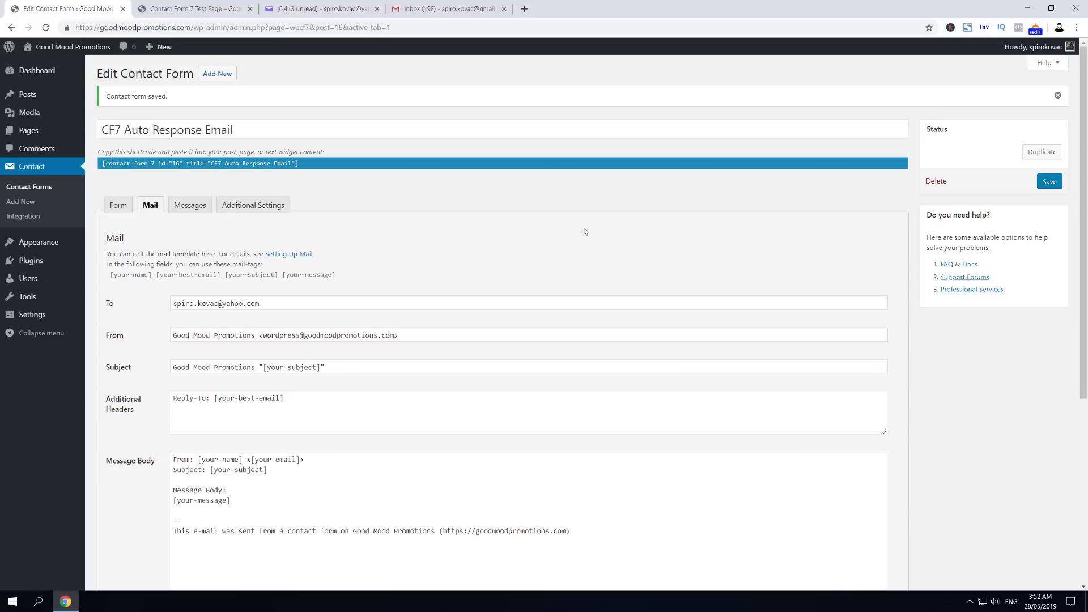
Step: Enable the Mail (2) auto-response email
{"action": "scroll", "coordinate": [344, 253], "scroll_direction": "down", "scroll_amount": 5}
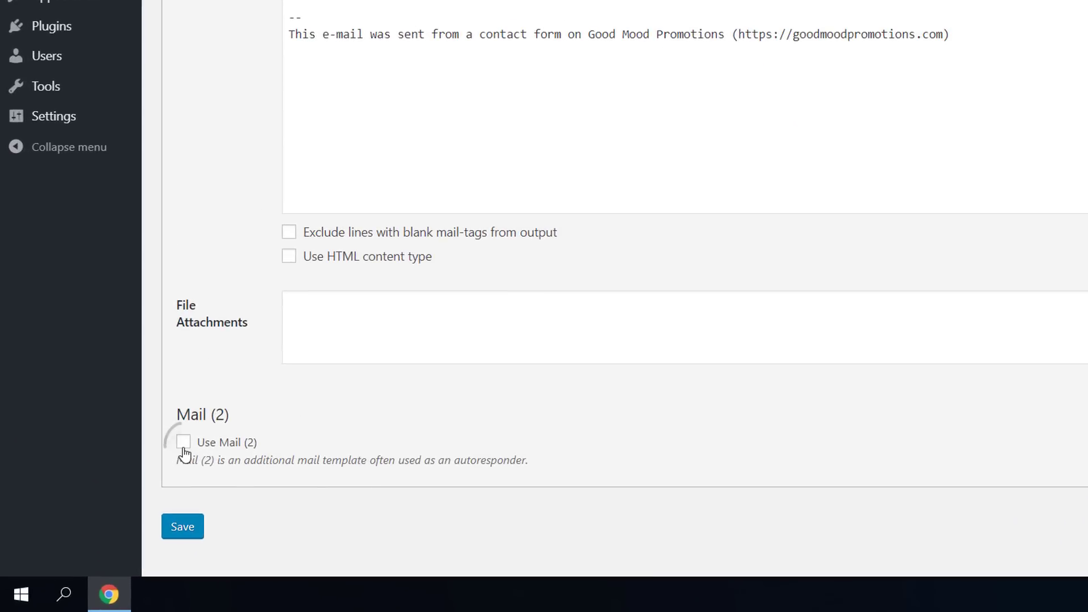
{"action": "left_click", "coordinate": [183, 443]}
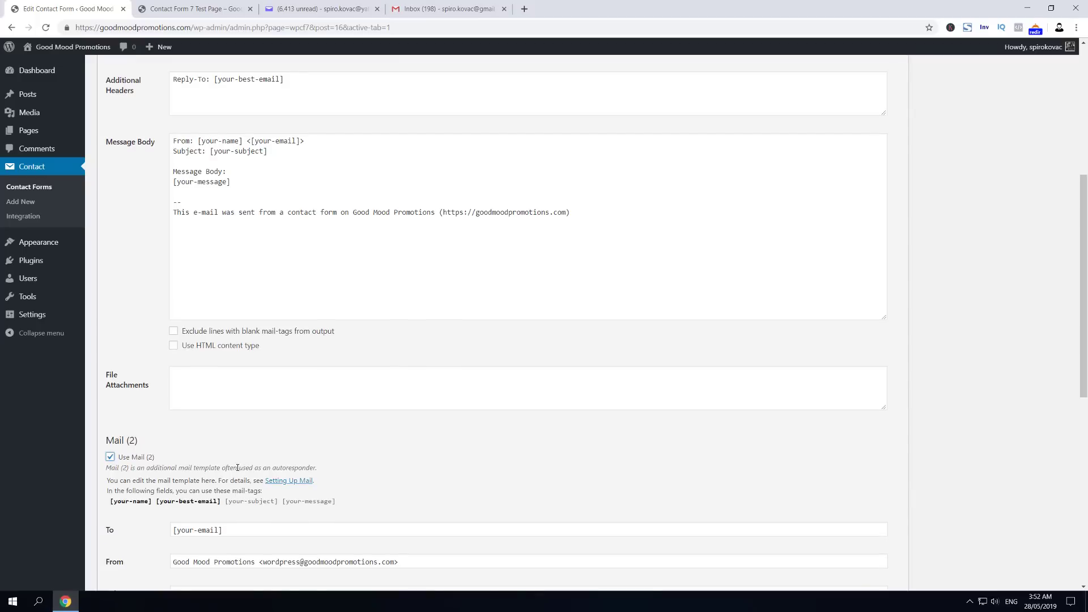
{"action": "left_click_drag", "start_coordinate": [247, 477], "coordinate": [229, 468]}
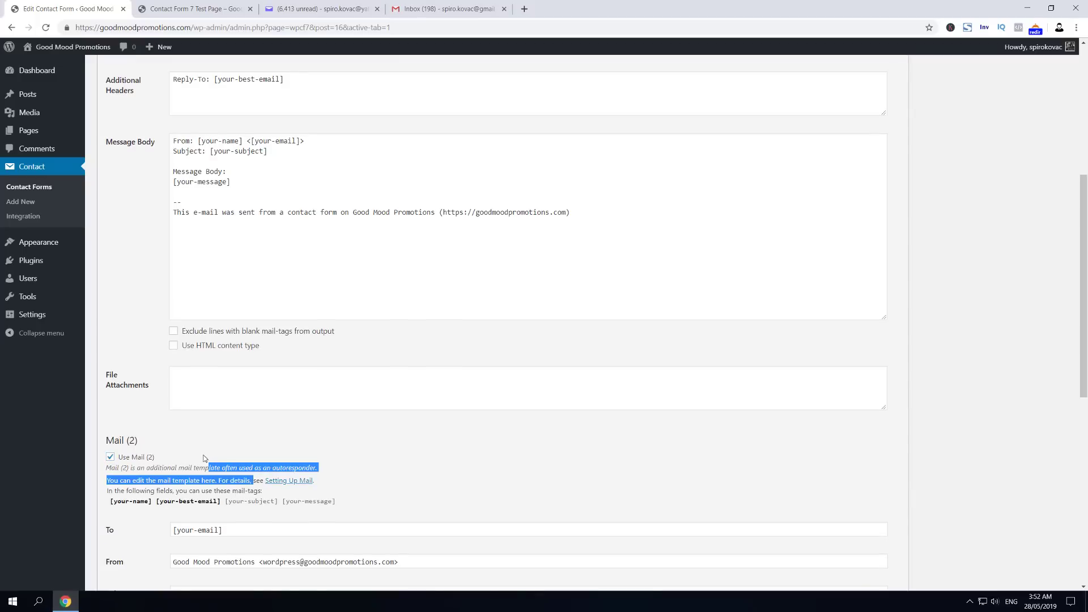
{"action": "scroll", "coordinate": [176, 466], "scroll_direction": "down", "scroll_amount": 1}
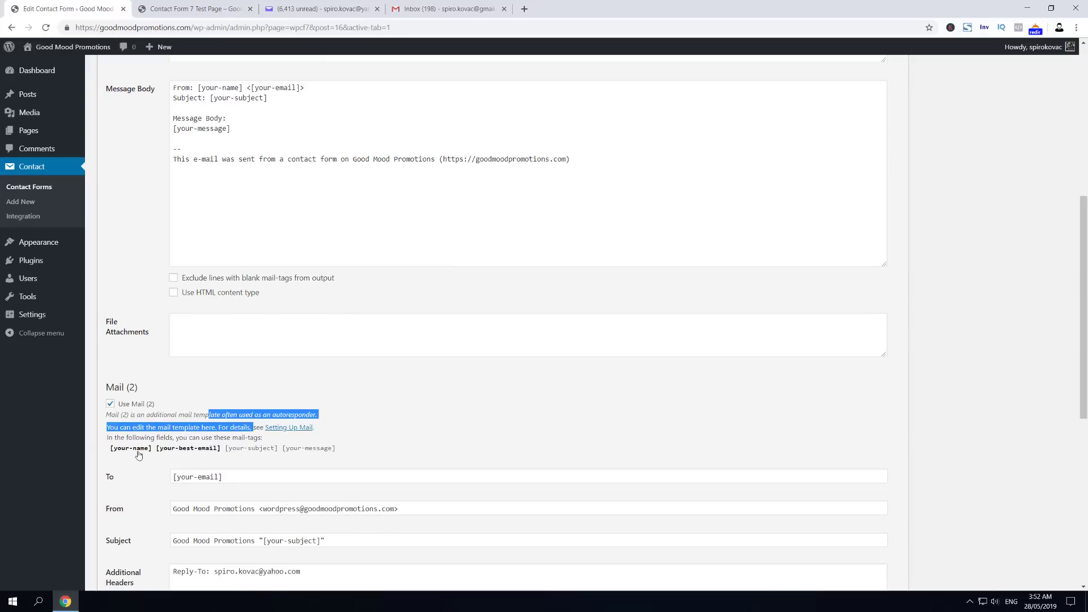
Step: Copy the [your-best-email] tag from Mail (2)'s available mail tags
{"action": "left_click_drag", "start_coordinate": [110, 450], "coordinate": [220, 457]}
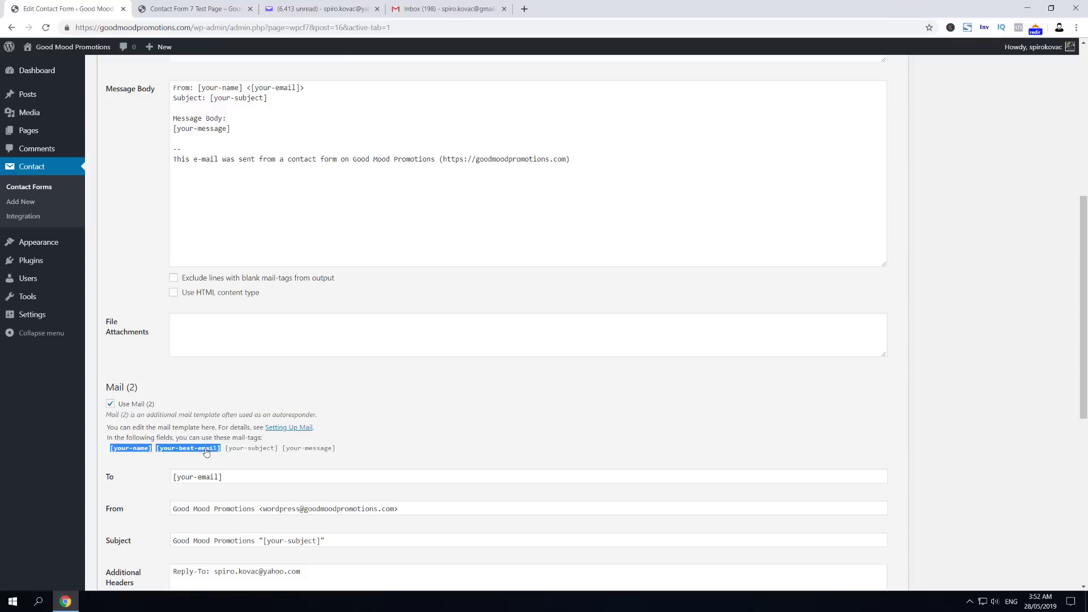
{"action": "left_click", "coordinate": [157, 449]}
{"action": "left_click_drag", "start_coordinate": [155, 449], "coordinate": [222, 454]}
{"action": "right_click", "coordinate": [205, 451]}
{"action": "left_click", "coordinate": [238, 454]}
{"action": "scroll", "coordinate": [228, 376], "scroll_direction": "down", "scroll_amount": 3}
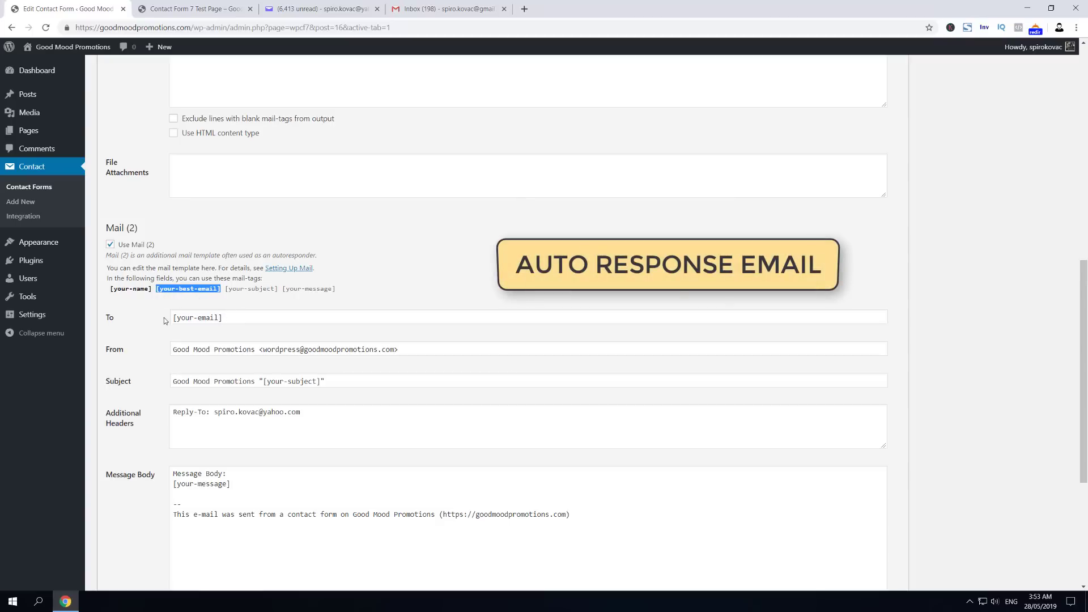
Step: Replace [your-email] in the Mail (2) To field with [your-best-email] and save
{"action": "left_click_drag", "start_coordinate": [222, 317], "coordinate": [182, 317]}
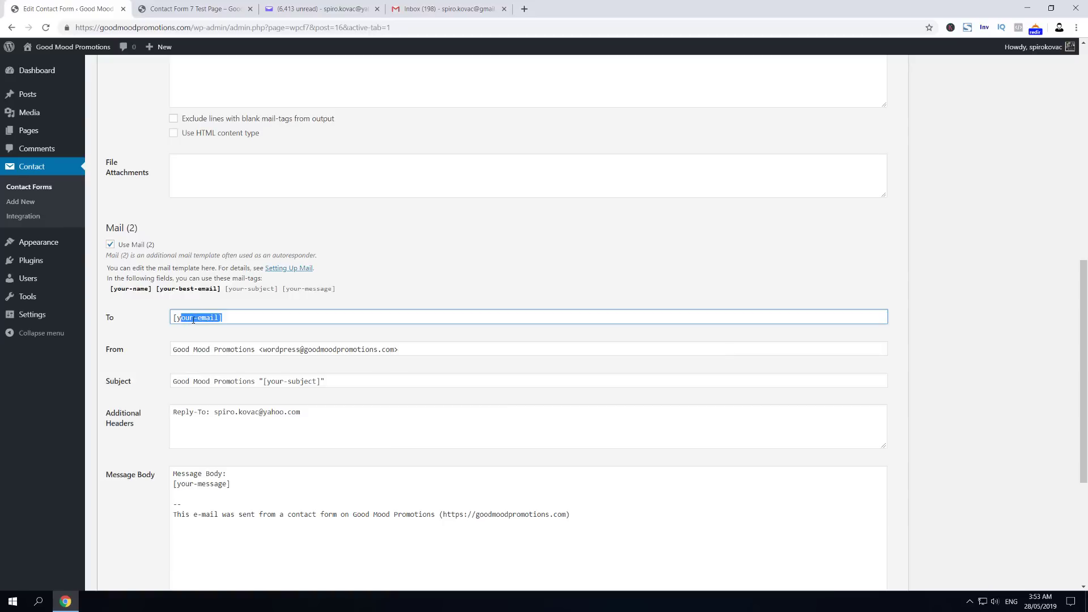
{"action": "left_click", "coordinate": [249, 316]}
{"action": "left_click_drag", "start_coordinate": [244, 318], "coordinate": [123, 316]}
{"action": "key", "text": "ctrl+v"}
{"action": "left_click", "coordinate": [978, 85]}
{"action": "scroll", "coordinate": [979, 85], "scroll_direction": "up", "scroll_amount": 8}
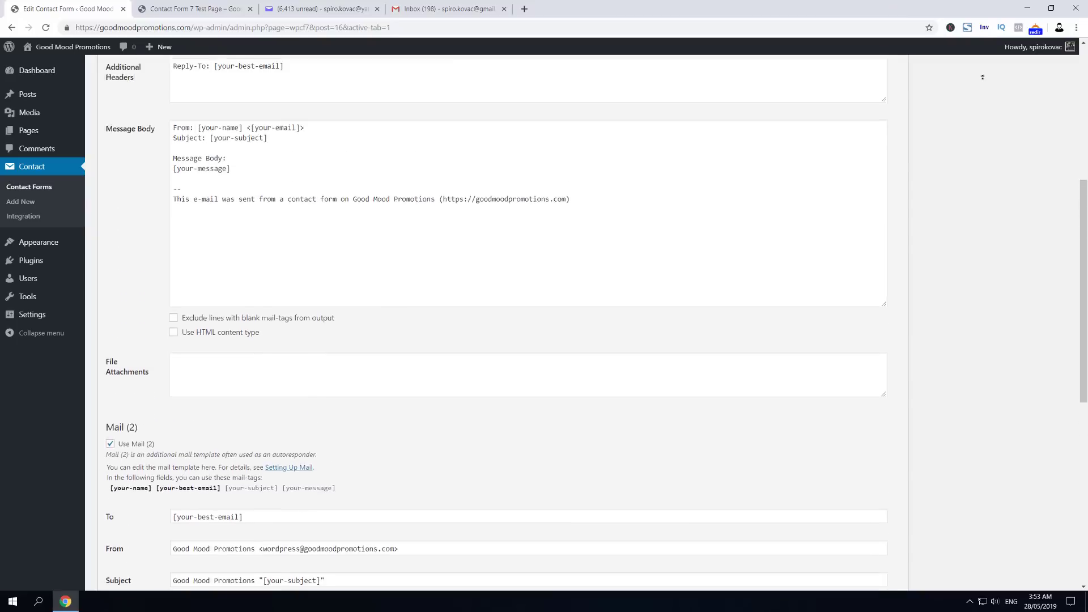
{"action": "left_click", "coordinate": [1049, 82]}
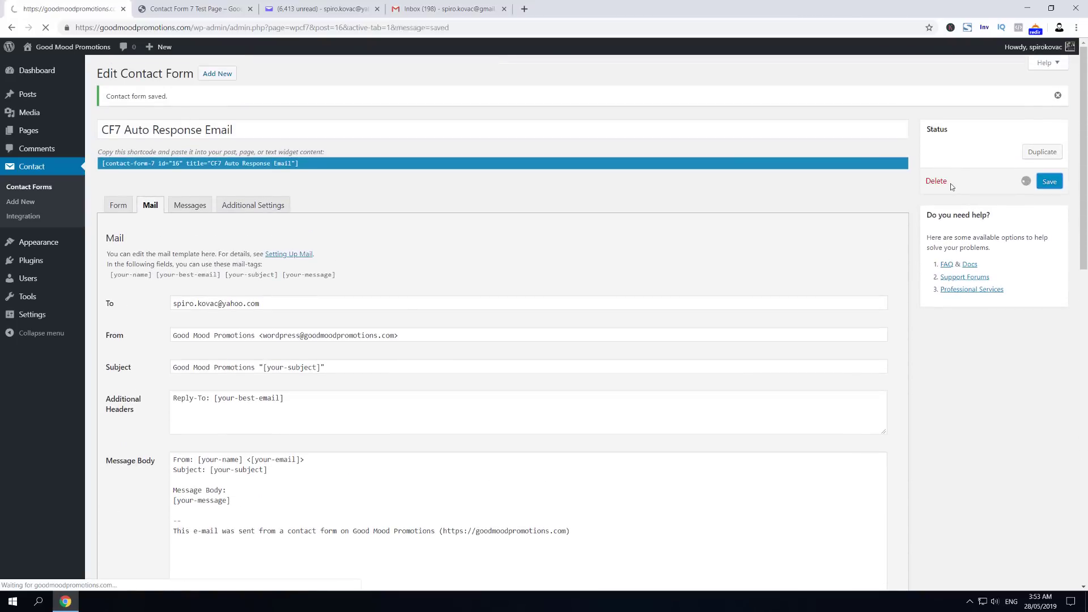
{"action": "scroll", "coordinate": [695, 369], "scroll_direction": "down", "scroll_amount": 10}
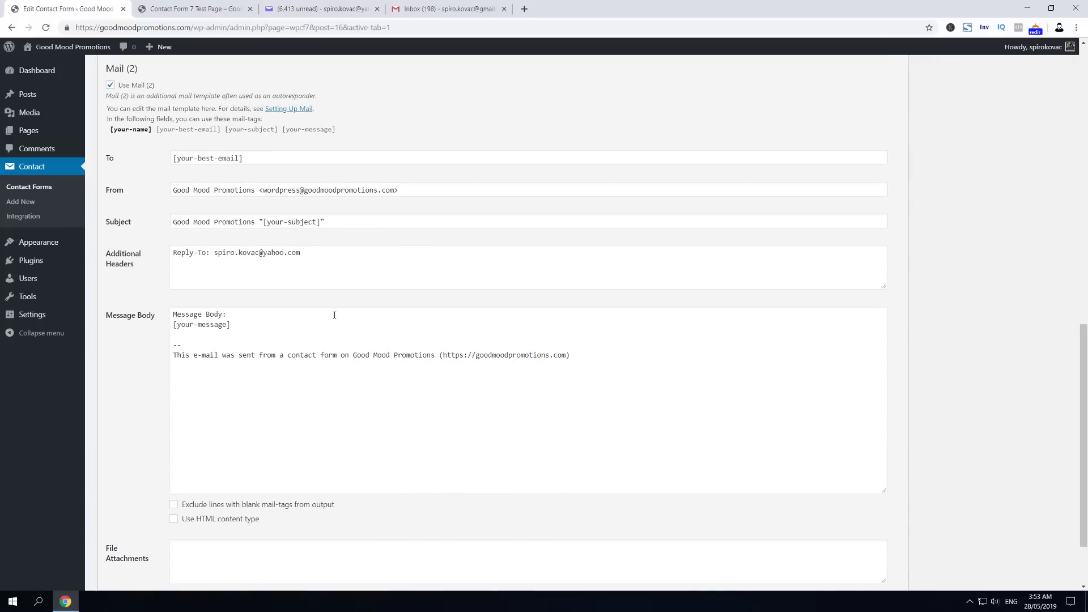
{"action": "scroll", "coordinate": [163, 291], "scroll_direction": "down", "scroll_amount": 2}
{"action": "scroll", "coordinate": [233, 328], "scroll_direction": "up", "scroll_amount": 7}
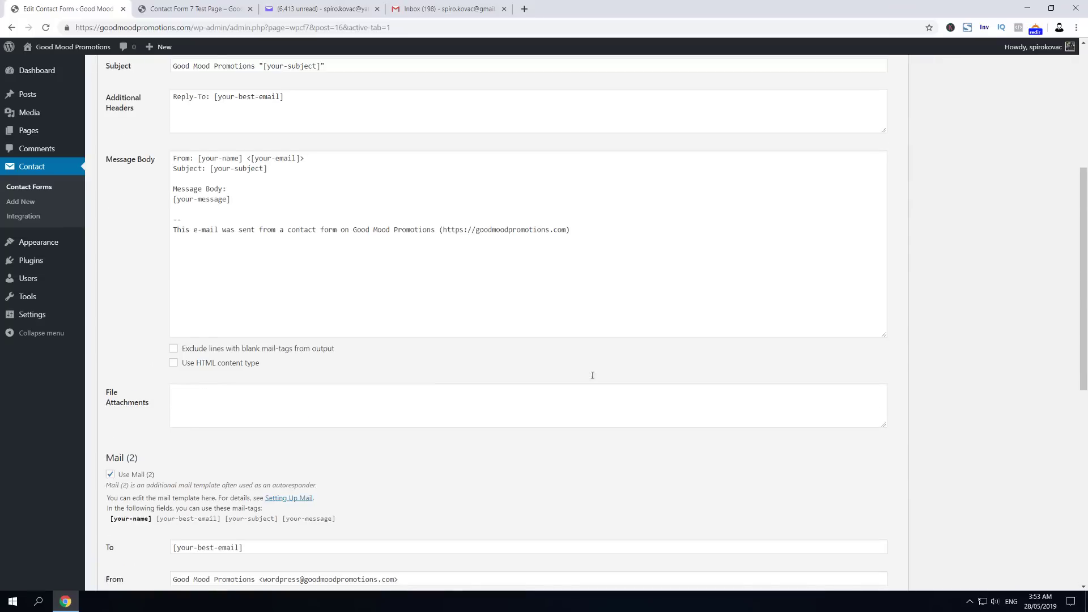
{"action": "scroll", "coordinate": [590, 374], "scroll_direction": "down", "scroll_amount": 4}
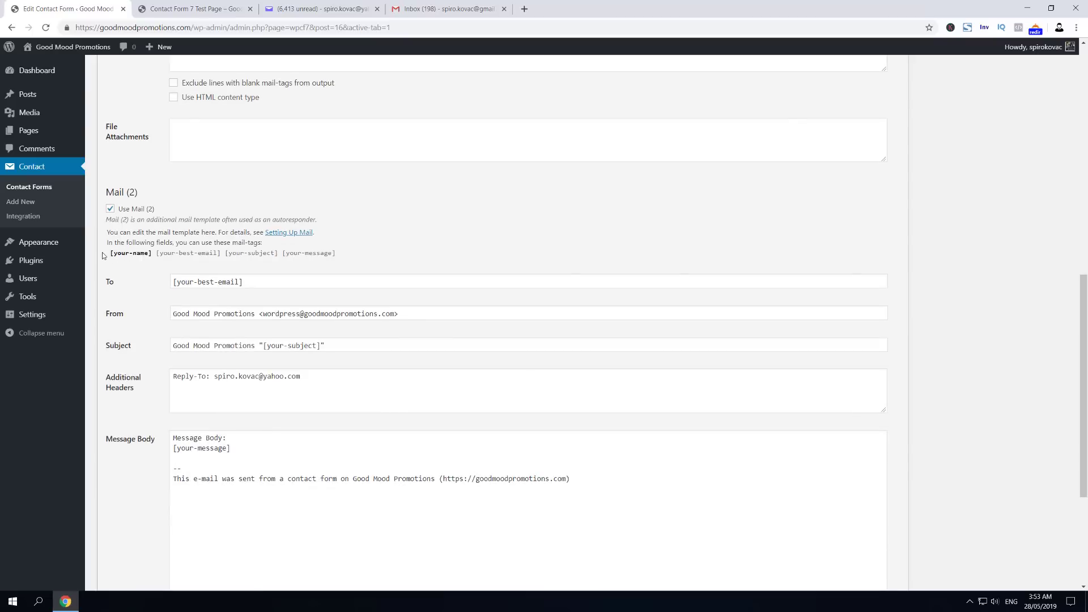
{"action": "left_click_drag", "start_coordinate": [107, 253], "coordinate": [149, 255]}
{"action": "left_click", "coordinate": [202, 455]}
{"action": "left_click_drag", "start_coordinate": [171, 452], "coordinate": [169, 450]}
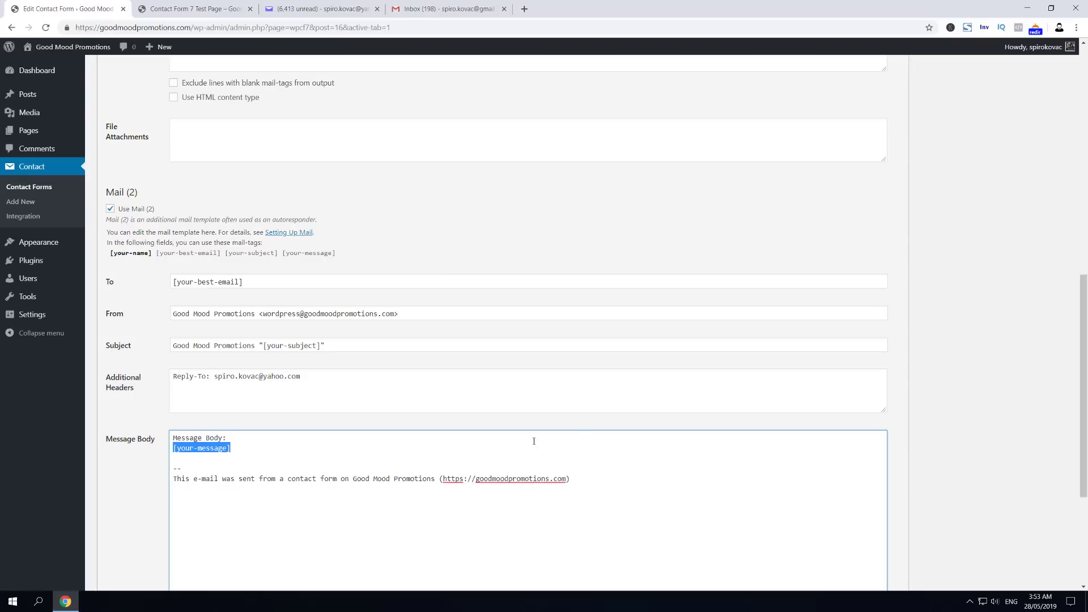
Step: Replace [your-message] with 'Hi, thanks for reaching out.' and 'Our experts are looking into your ticket.'
{"action": "key", "text": "Return"}
{"action": "key", "text": "Return"}
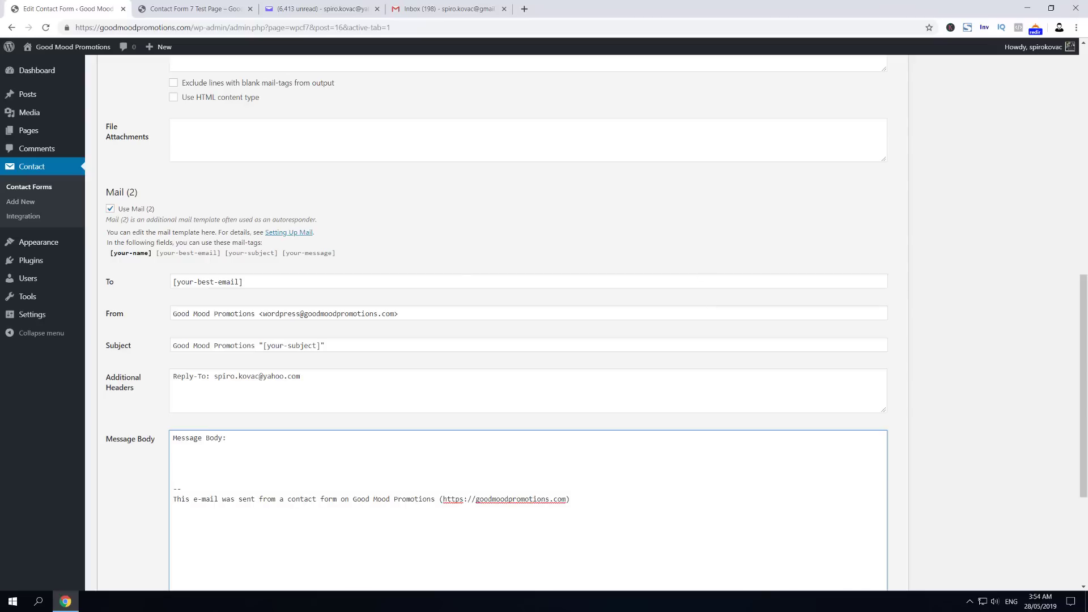
{"action": "left_click", "coordinate": [219, 457]}
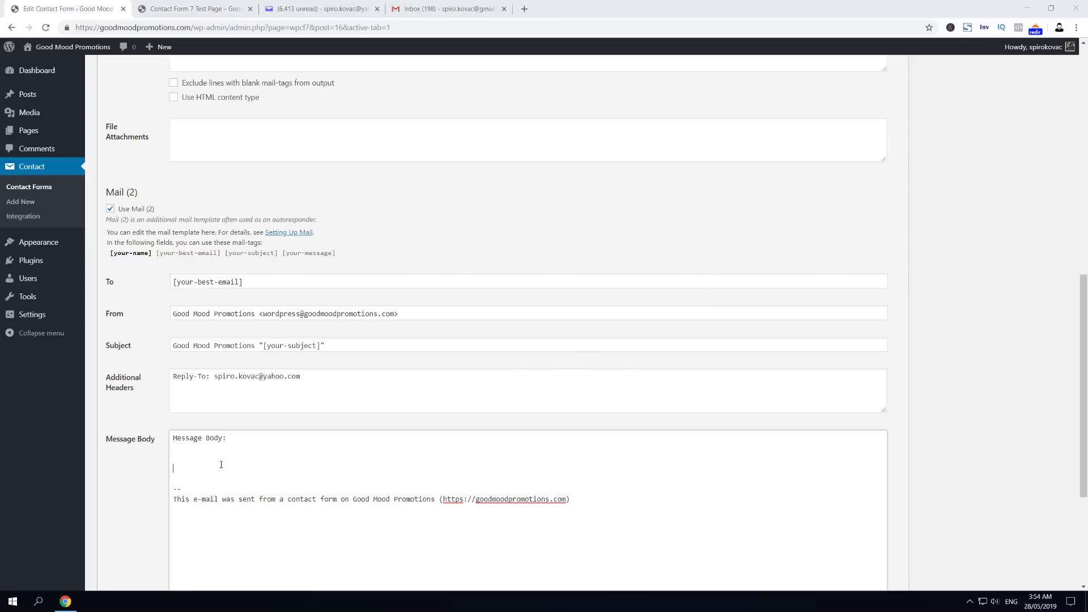
{"action": "type", "text": "Hi,"}
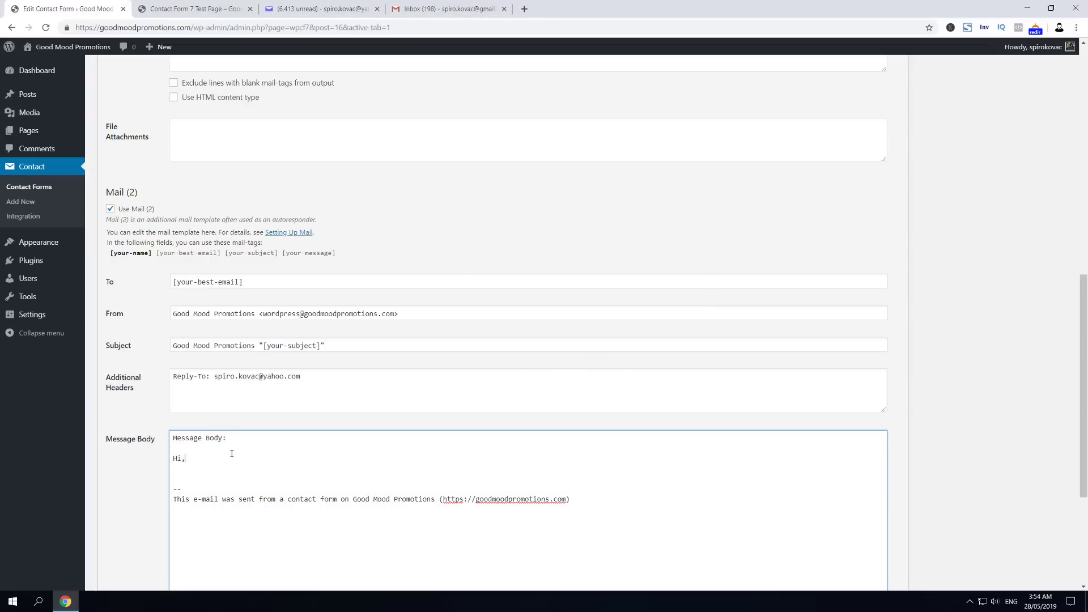
{"action": "type", "text": " thanks for reaching out."}
{"action": "key", "text": "Return"}
{"action": "key", "text": "Return"}
{"action": "key", "text": "BackSpace"}
{"action": "key", "text": "Return"}
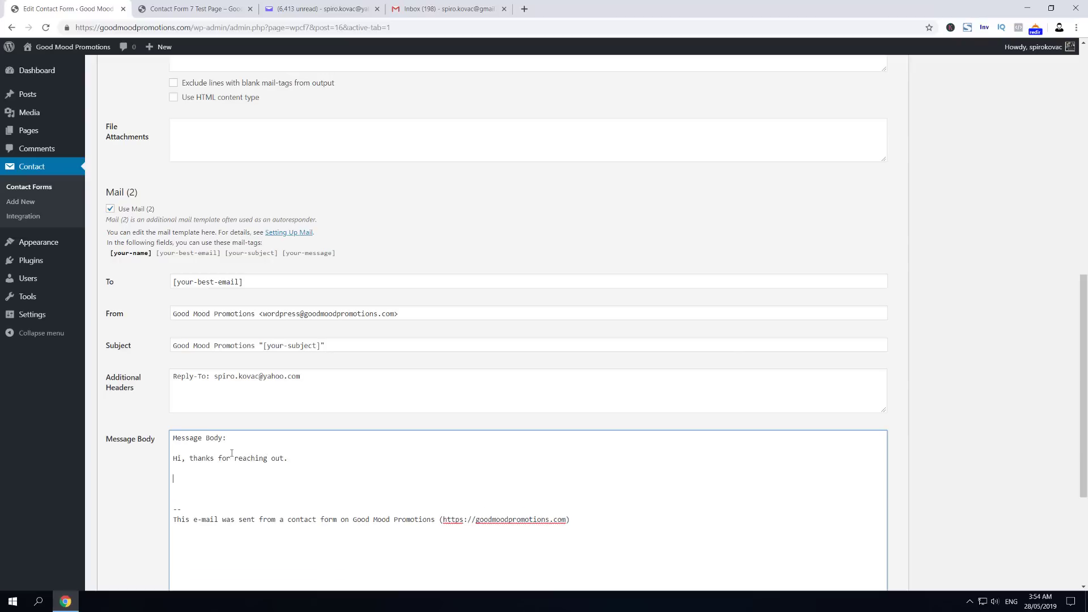
{"action": "type", "text": "Our experts are looking into your ticket."}
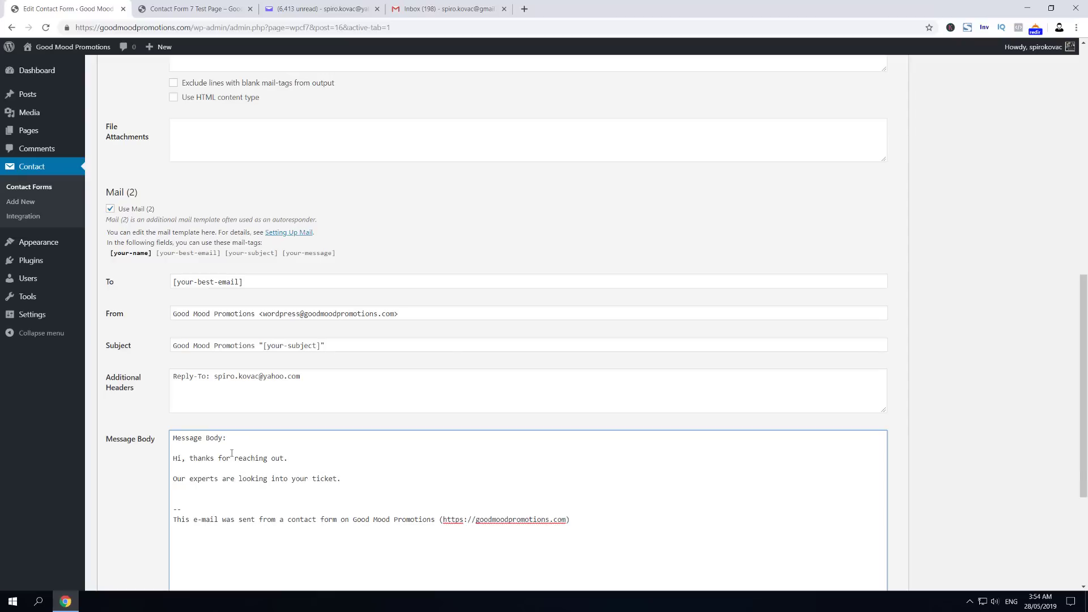
Step: Type a signature line below the message and select the [your-name] tag
{"action": "key", "text": "Return"}
{"action": "key", "text": "Return"}
{"action": "type", "text": "C"}
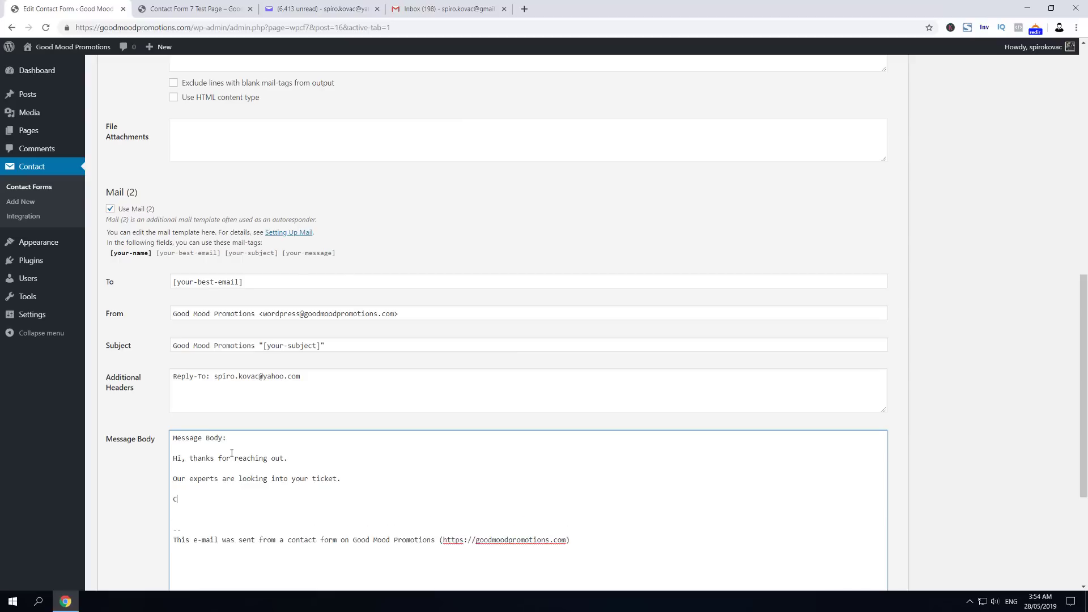
{"action": "type", "text": "he"}
{"action": "key", "text": "BackSpace"}
{"action": "key", "text": "BackSpace"}
{"action": "type", "text": "piro"}
{"action": "left_click_drag", "start_coordinate": [154, 257], "coordinate": [109, 255]}
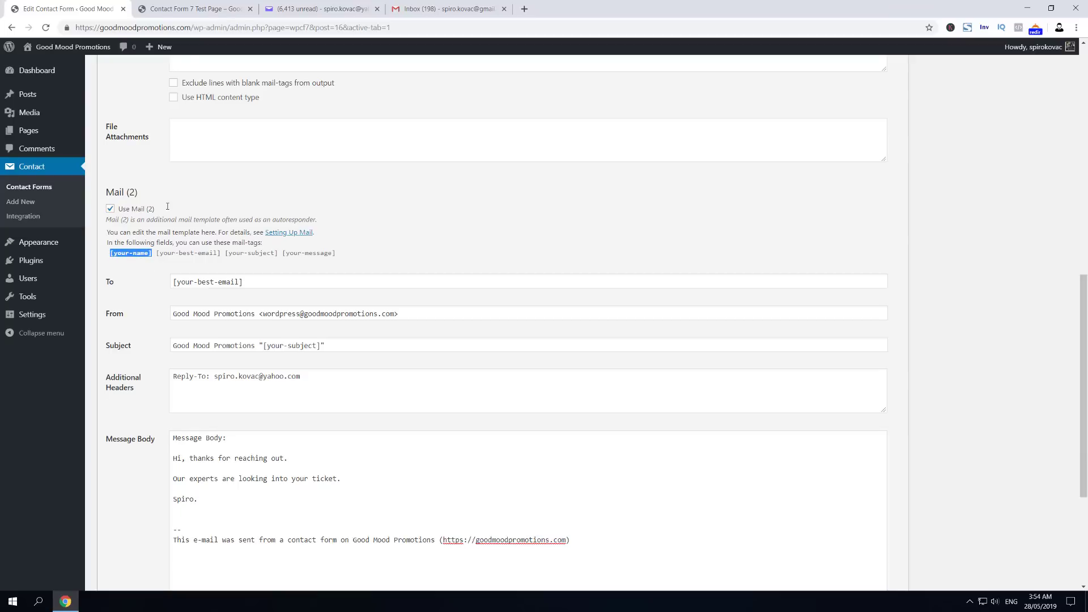
Step: Enter the sender's first name in the Your Name field on the test page
{"action": "left_click", "coordinate": [195, 8]}
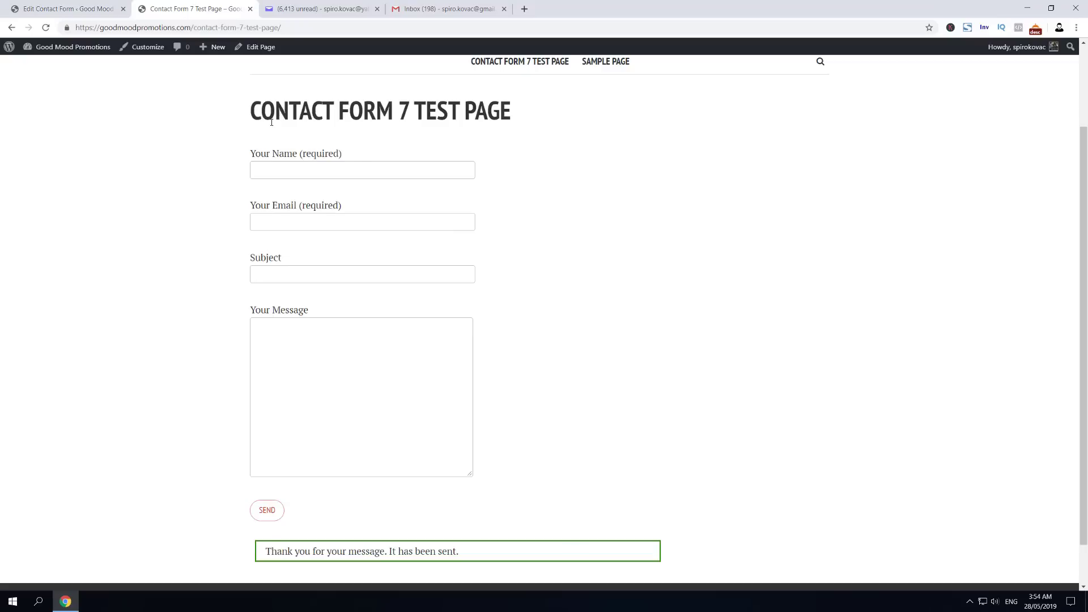
{"action": "left_click_drag", "start_coordinate": [253, 154], "coordinate": [322, 160]}
{"action": "type", "text": "Tyrone"}
Step: Insert the [your-name] mail-tag after 'Hi' in the auto-response body
{"action": "left_click", "coordinate": [55, 6]}
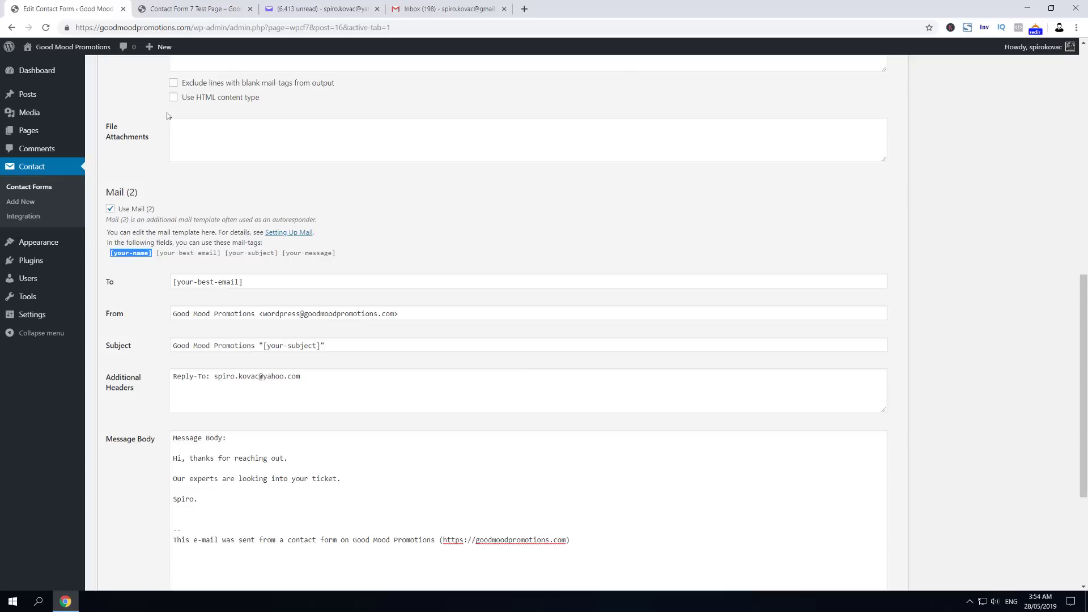
{"action": "left_click", "coordinate": [184, 461]}
{"action": "left_click", "coordinate": [130, 253]}
{"action": "key", "text": "ctrl+c"}
{"action": "left_click", "coordinate": [181, 459]}
{"action": "key", "text": "ctrl+v"}
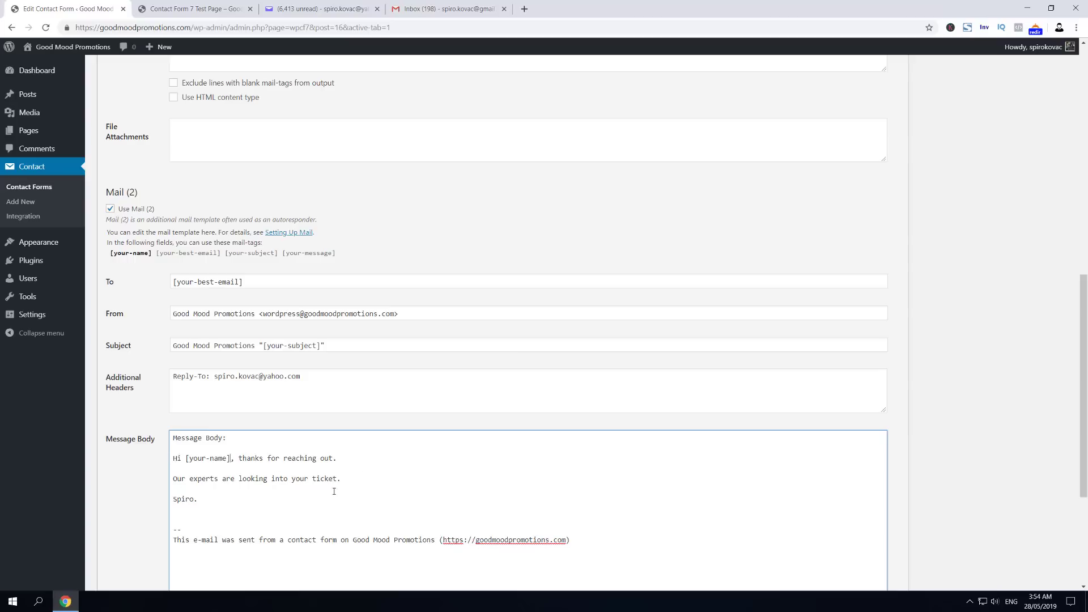
Step: Replace the auto-response sign-off line with 'We will be in touch shortly.'
{"action": "triple_click", "coordinate": [175, 499]}
{"action": "type", "text": "Hav"}
{"action": "key", "text": "BackSpace"}
{"action": "key", "text": "BackSpace"}
{"action": "key", "text": "BackSpace"}
{"action": "key", "text": "BackSpace"}
{"action": "type", "text": "We will be in touch shortly."}
{"action": "key", "text": "Return"}
{"action": "scroll", "coordinate": [371, 444], "scroll_direction": "down", "scroll_amount": 1}
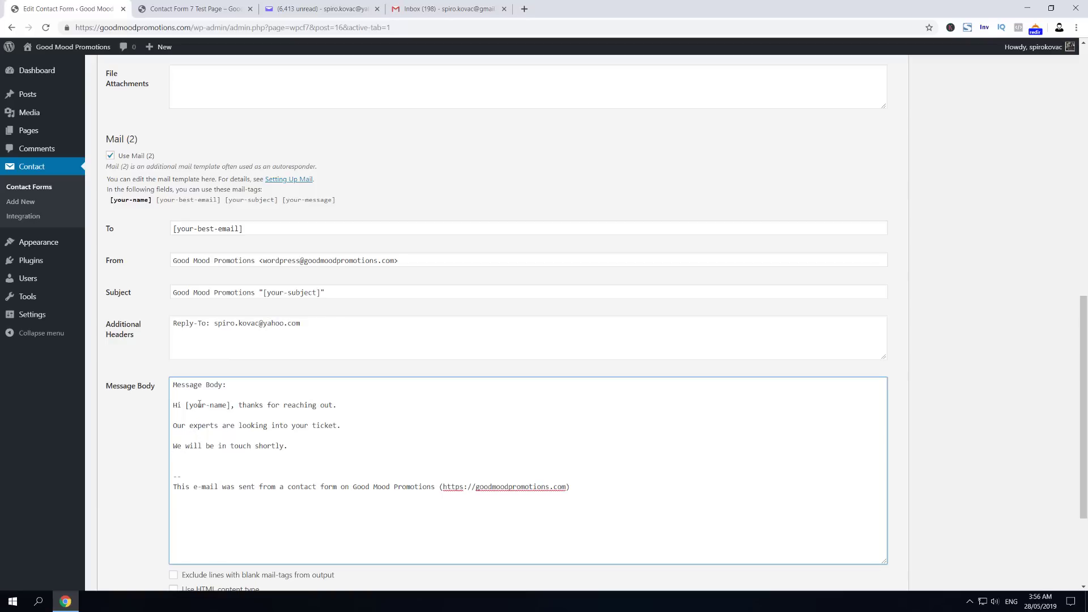
{"action": "scroll", "coordinate": [226, 437], "scroll_direction": "down", "scroll_amount": 1}
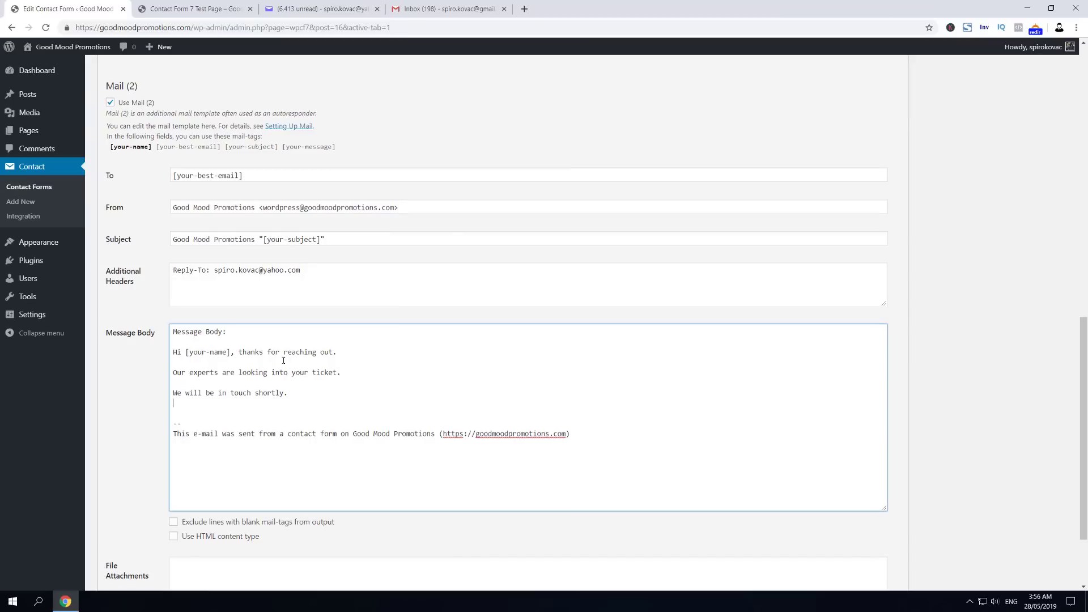
{"action": "scroll", "coordinate": [315, 418], "scroll_direction": "down", "scroll_amount": 1}
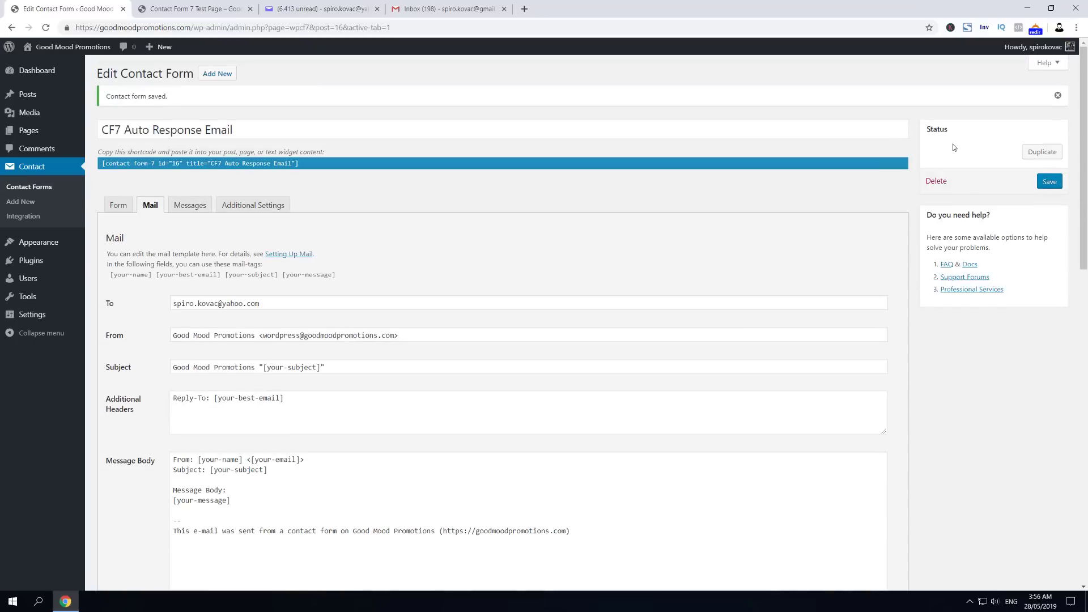
Step: Glance at the Gmail and Yahoo Mail inboxes, then return to the contact form test page
{"action": "left_click", "coordinate": [448, 9]}
{"action": "left_click", "coordinate": [351, 6]}
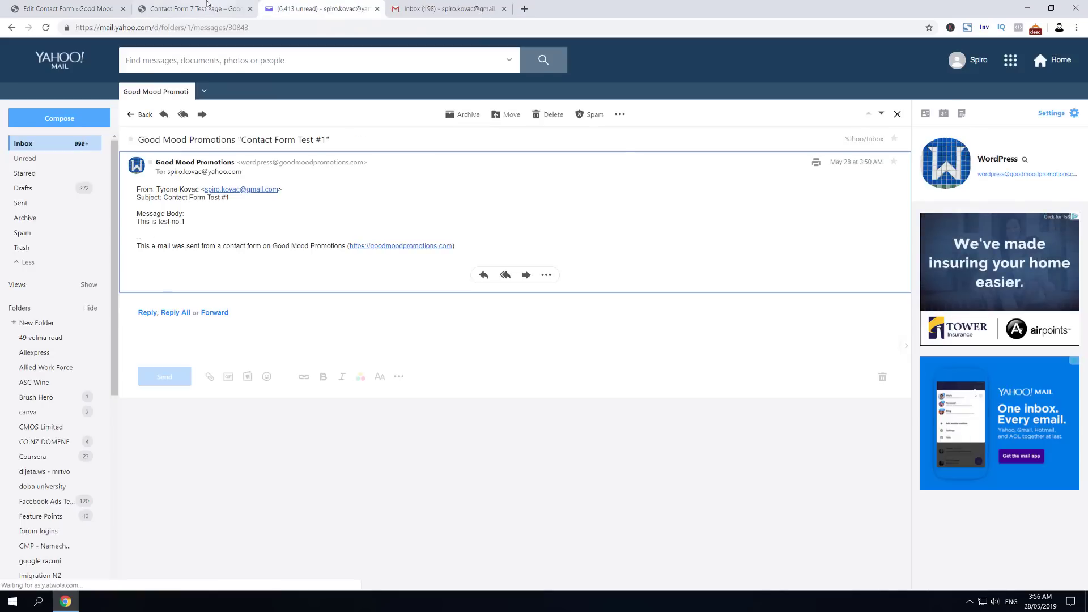
{"action": "left_click", "coordinate": [193, 8]}
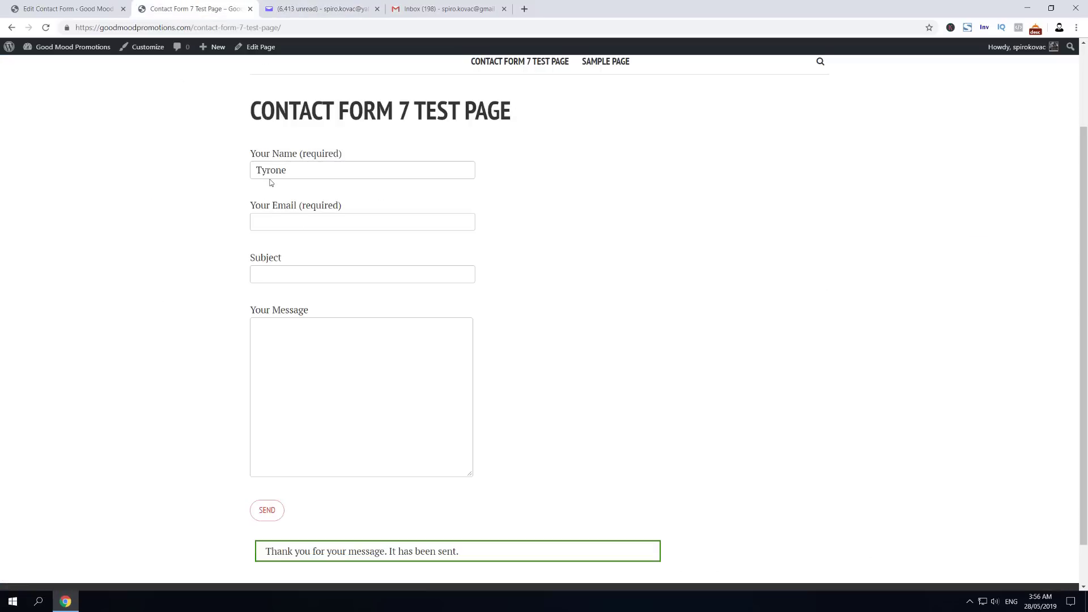
Step: Reload the test page and send the sender's name and e-mail with subject 'Contact Form Test #2' and message 'This is test no.2'
{"action": "left_click", "coordinate": [45, 27]}
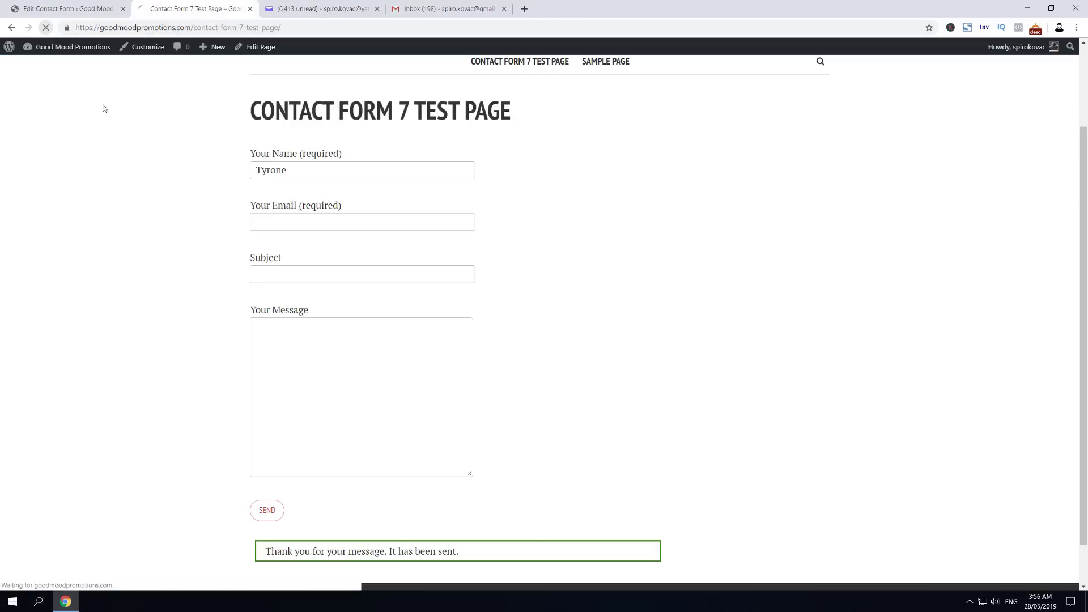
{"action": "left_click", "coordinate": [316, 168]}
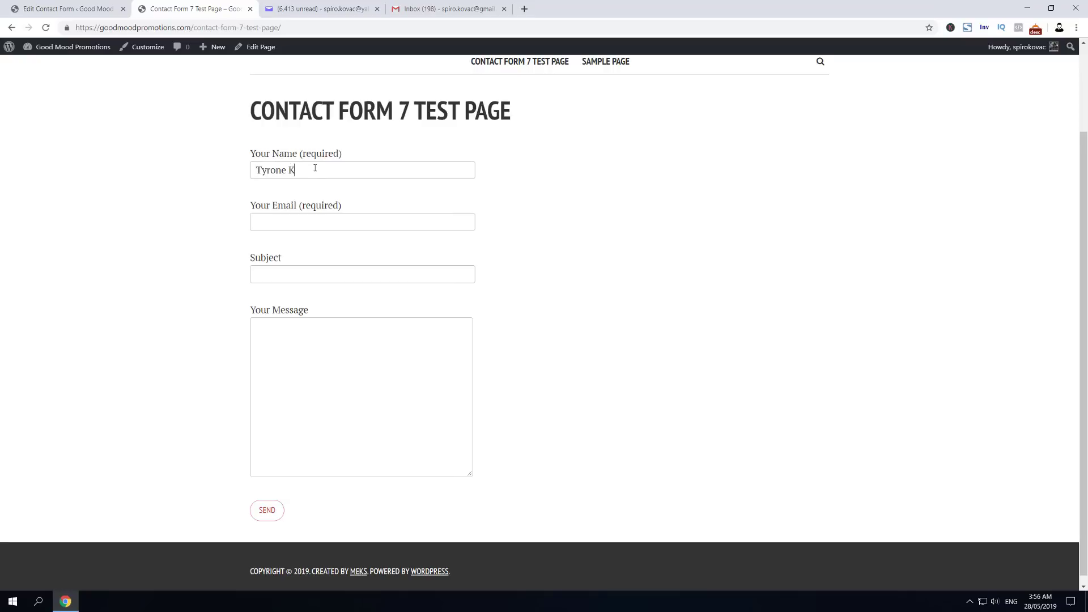
{"action": "key", "text": "Tab"}
{"action": "key", "text": "Tab"}
{"action": "type", "text": "Contact Form T"}
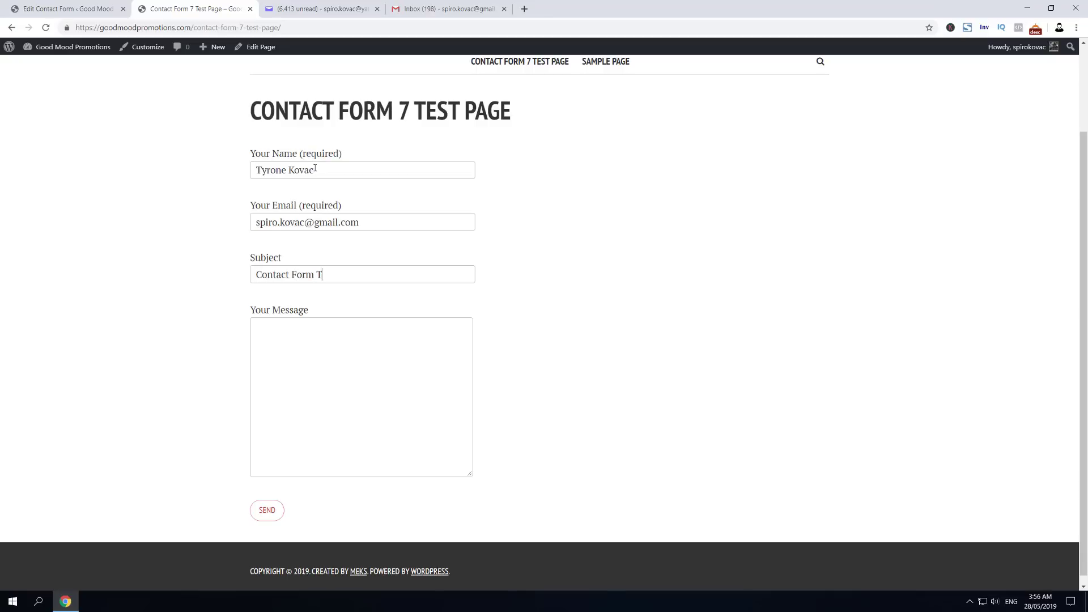
{"action": "type", "text": "est #This is test no.2"}
{"action": "left_click", "coordinate": [267, 510]}
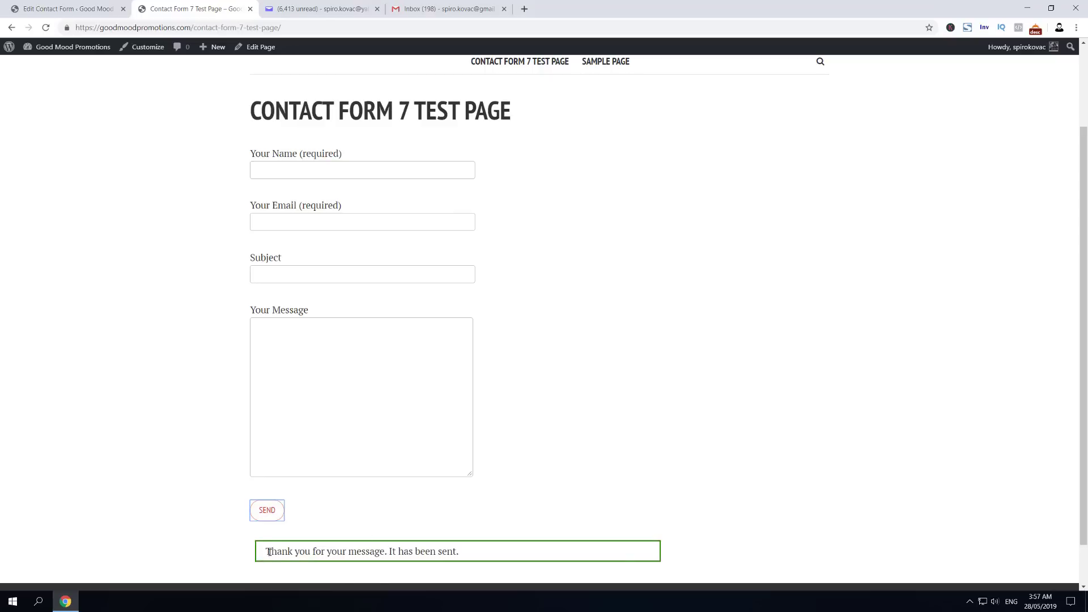
Step: Open the 'Contact Form Test #2' notification in Yahoo Mail and inspect its unresolved [your-email] sender line
{"action": "scroll", "coordinate": [311, 544], "scroll_direction": "down", "scroll_amount": 1}
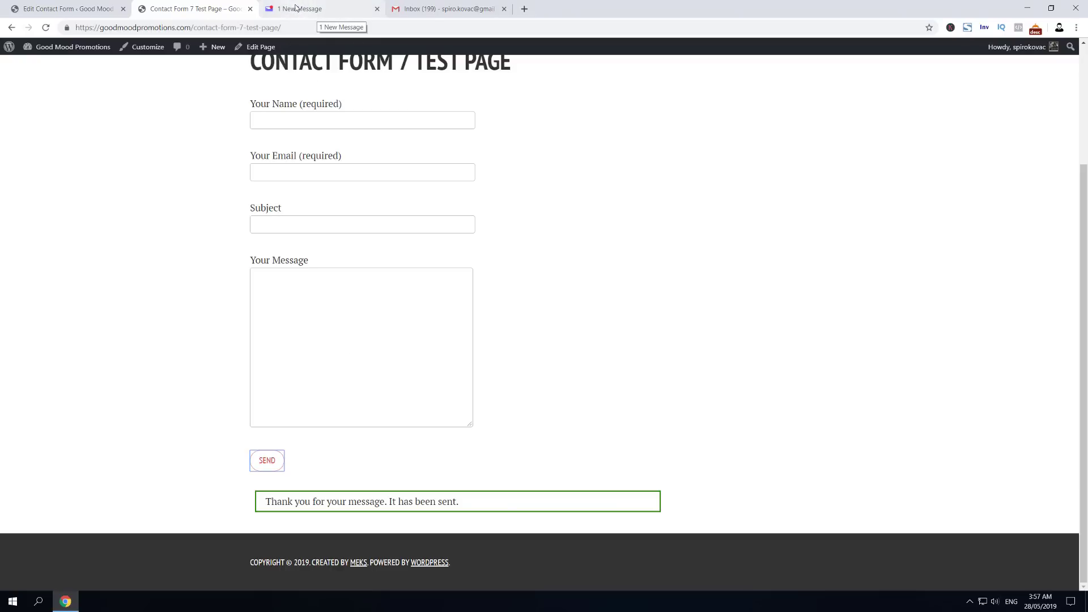
{"action": "left_click", "coordinate": [294, 7]}
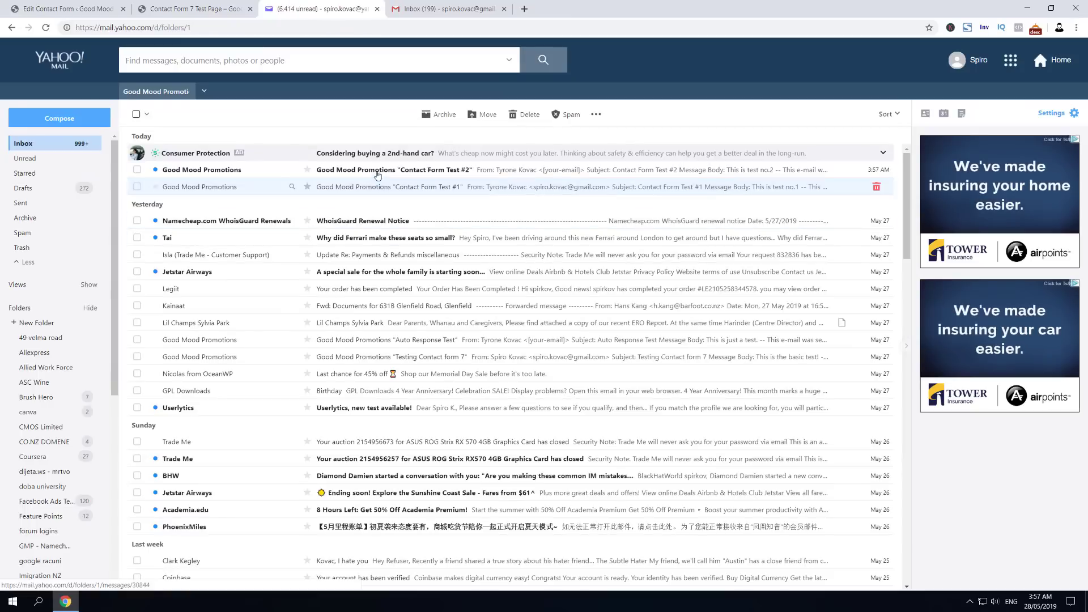
{"action": "left_click", "coordinate": [384, 172]}
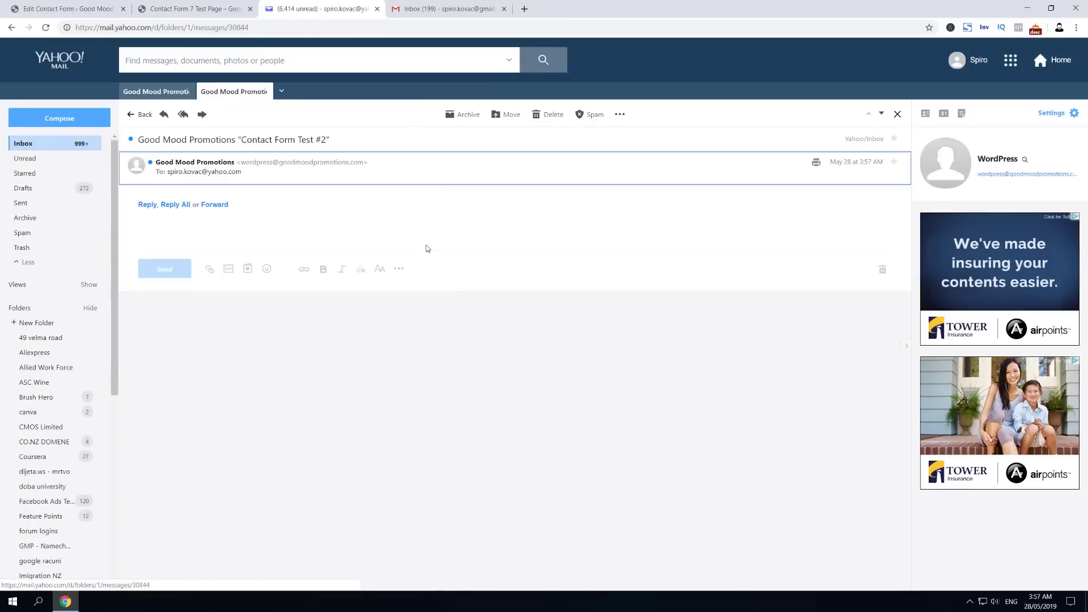
{"action": "left_click_drag", "start_coordinate": [160, 198], "coordinate": [240, 190]}
{"action": "left_click", "coordinate": [223, 189]}
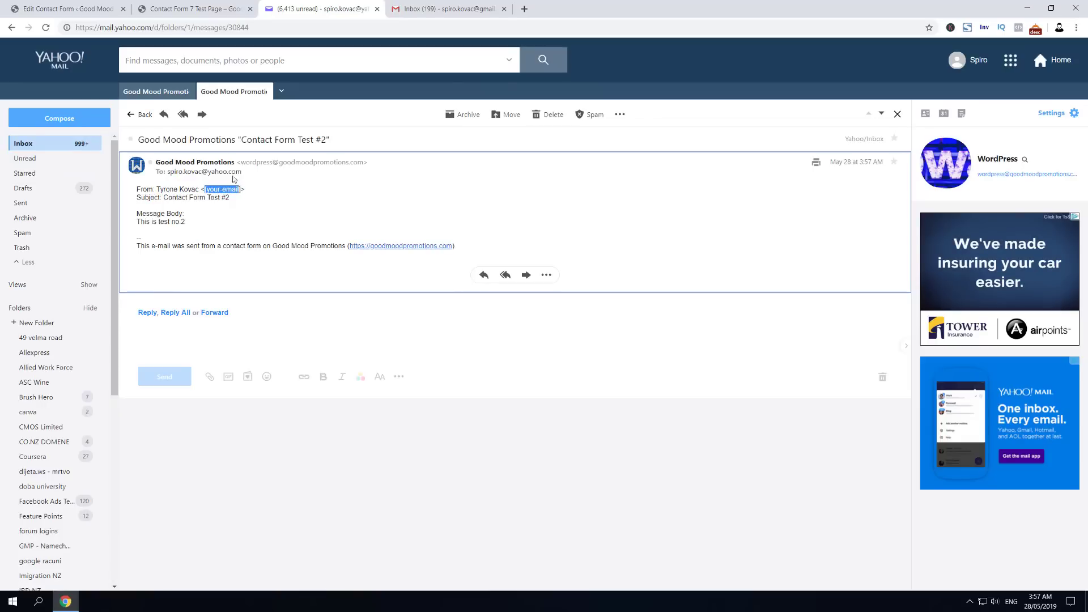
{"action": "left_click", "coordinate": [196, 8]}
{"action": "left_click", "coordinate": [68, 9]}
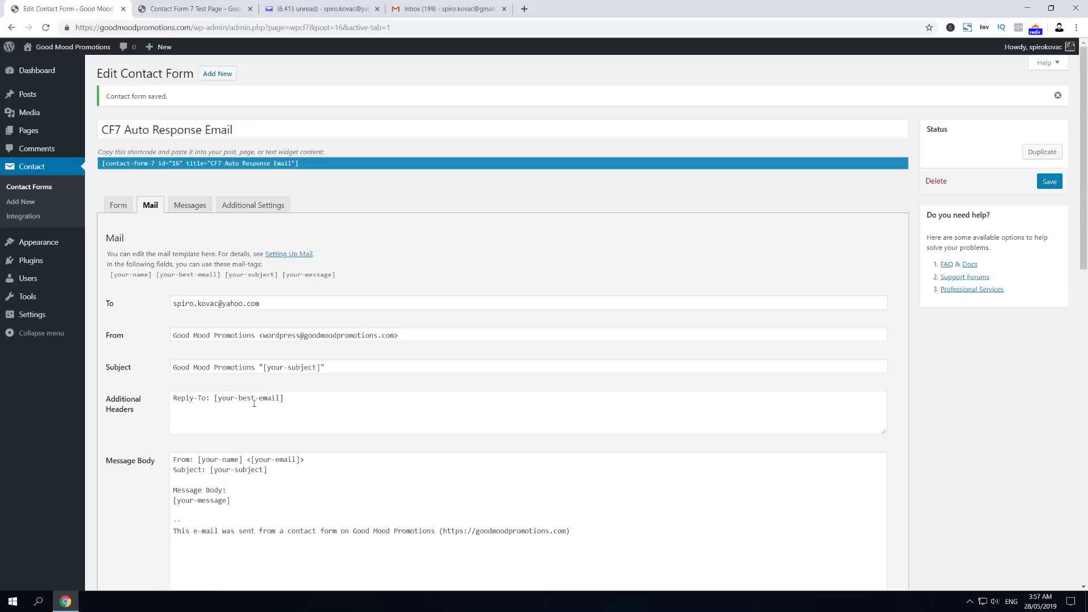
{"action": "scroll", "coordinate": [254, 403], "scroll_direction": "down", "scroll_amount": 3}
{"action": "left_click_drag", "start_coordinate": [253, 247], "coordinate": [298, 248]}
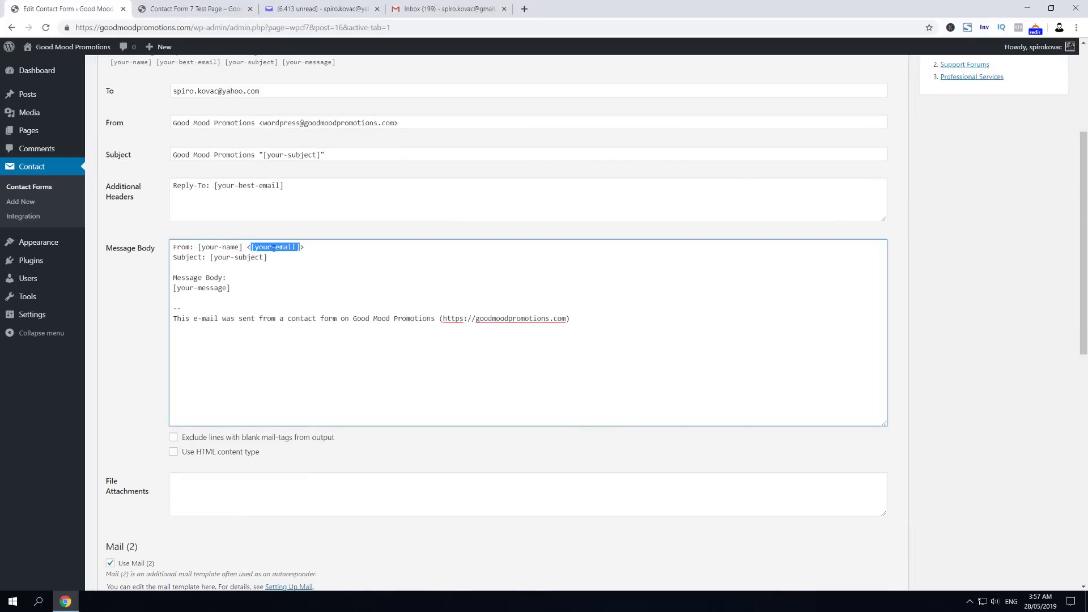
{"action": "key", "text": "ctrl+Tab"}
{"action": "key", "text": "ctrl+Tab"}
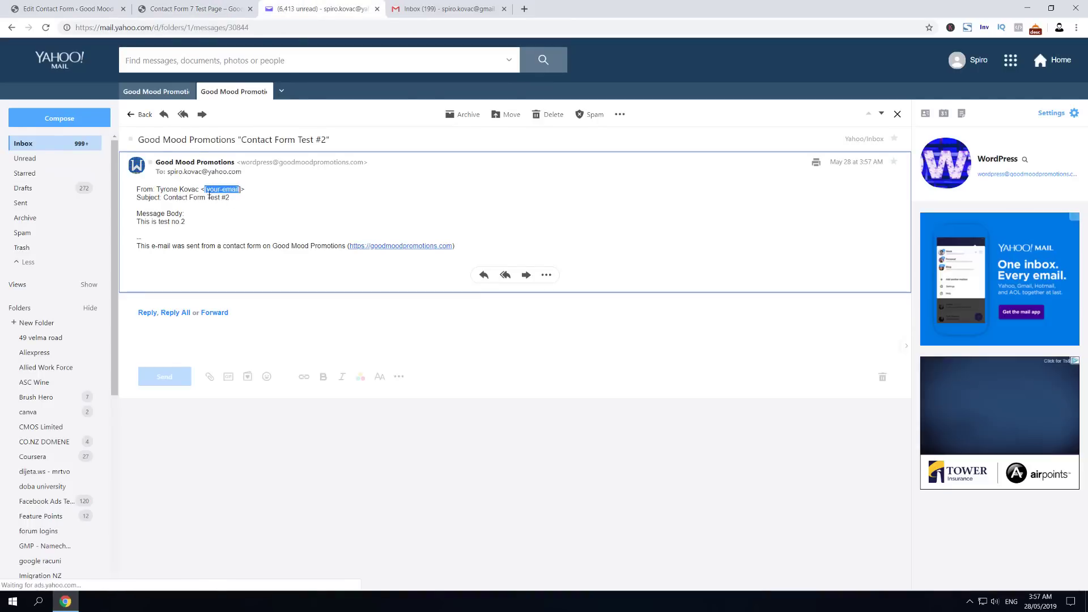
{"action": "key", "text": "ctrl+1"}
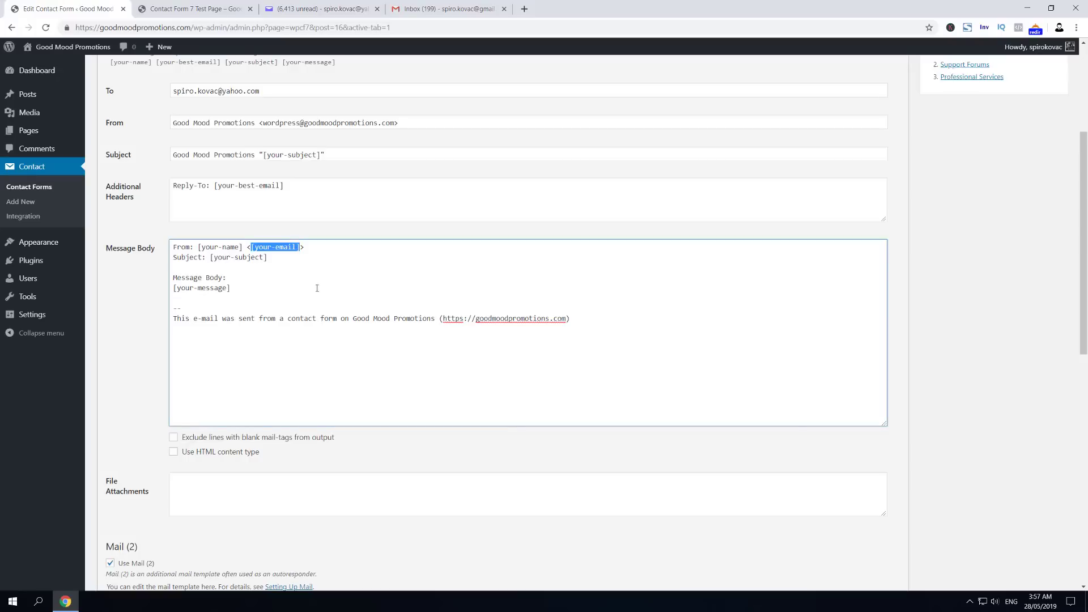
{"action": "scroll", "coordinate": [242, 234], "scroll_direction": "up", "scroll_amount": 2}
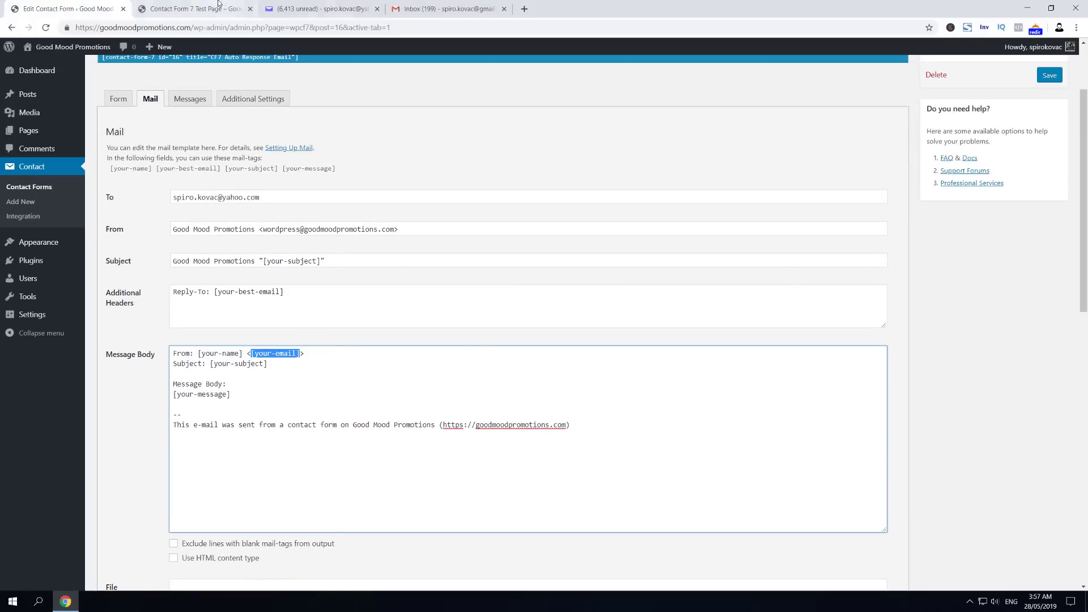
{"action": "key", "text": "ctrl+Tab"}
{"action": "key", "text": "ctrl+Tab"}
{"action": "left_click", "coordinate": [212, 190]}
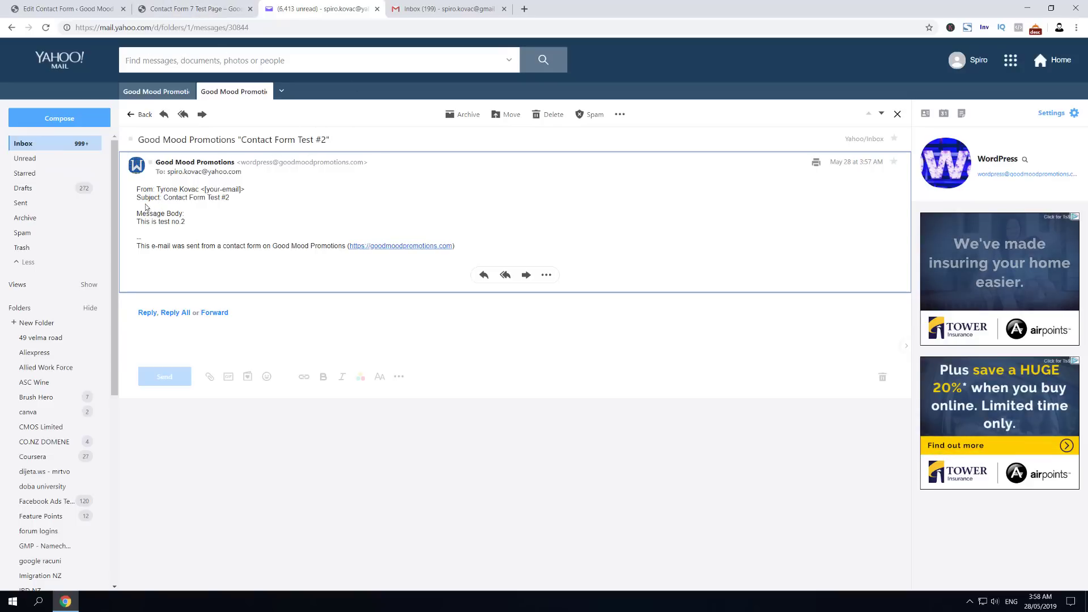
{"action": "left_click_drag", "start_coordinate": [142, 214], "coordinate": [240, 190]}
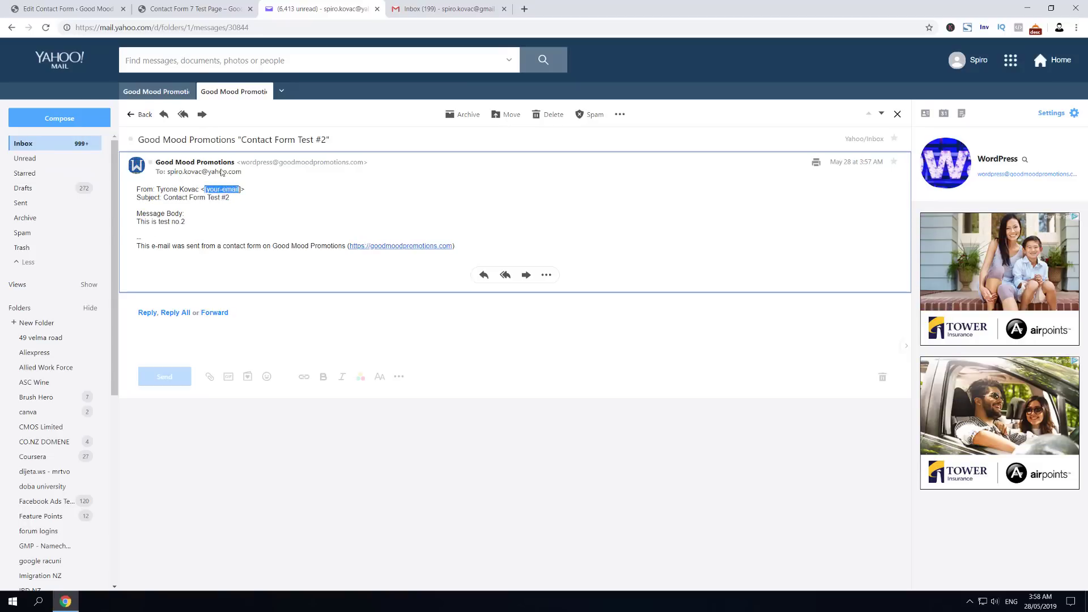
{"action": "left_click", "coordinate": [194, 11]}
{"action": "left_click", "coordinate": [317, 9]}
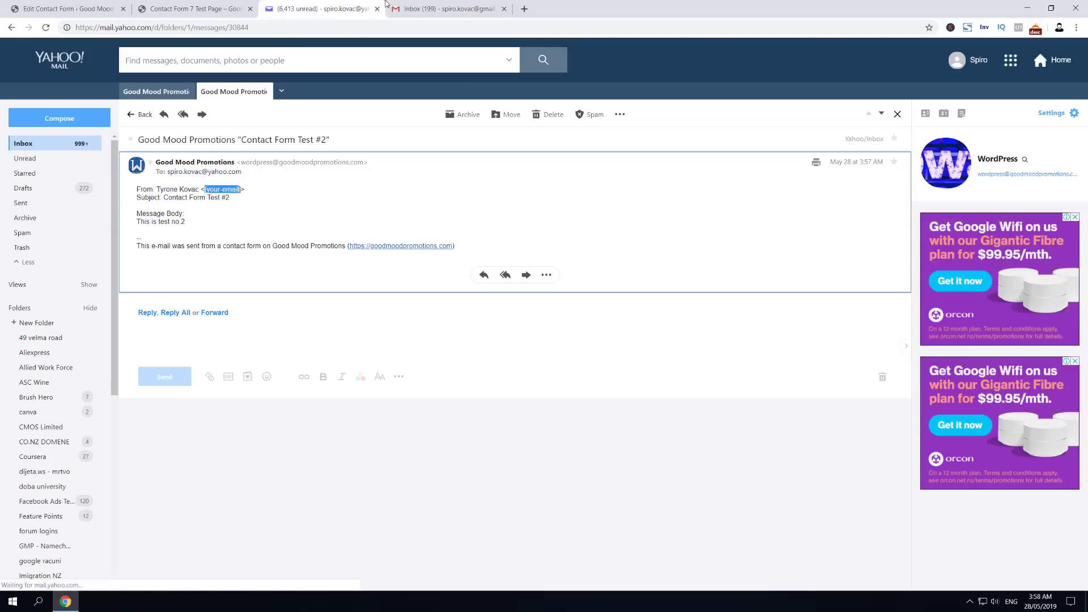
Step: Open the 'Contact Form Test #2' auto-response in Gmail and expand its trimmed footer
{"action": "left_click", "coordinate": [431, 9]}
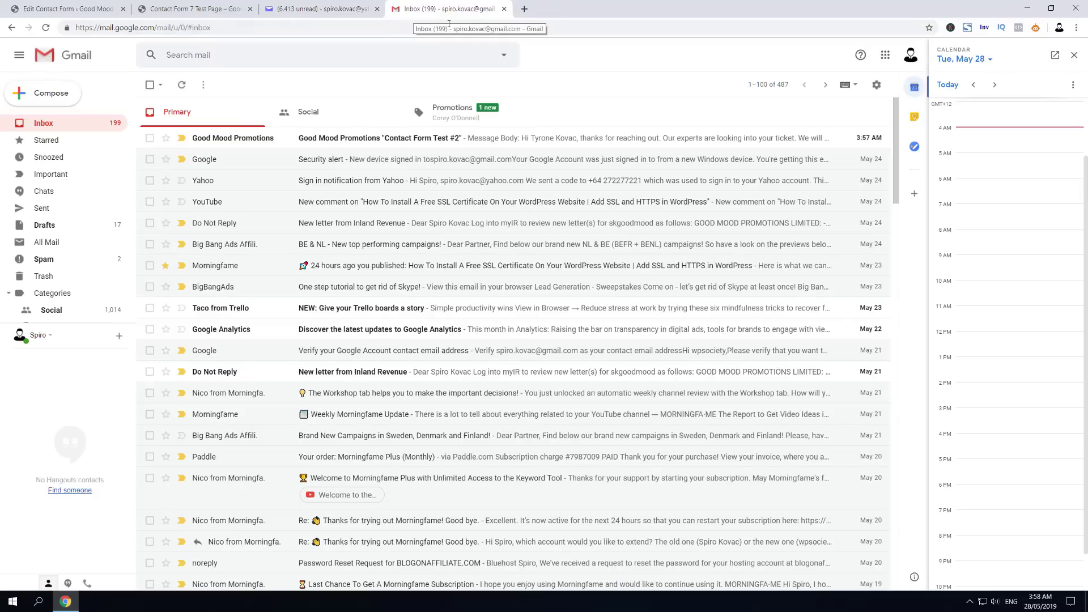
{"action": "left_click", "coordinate": [376, 142]}
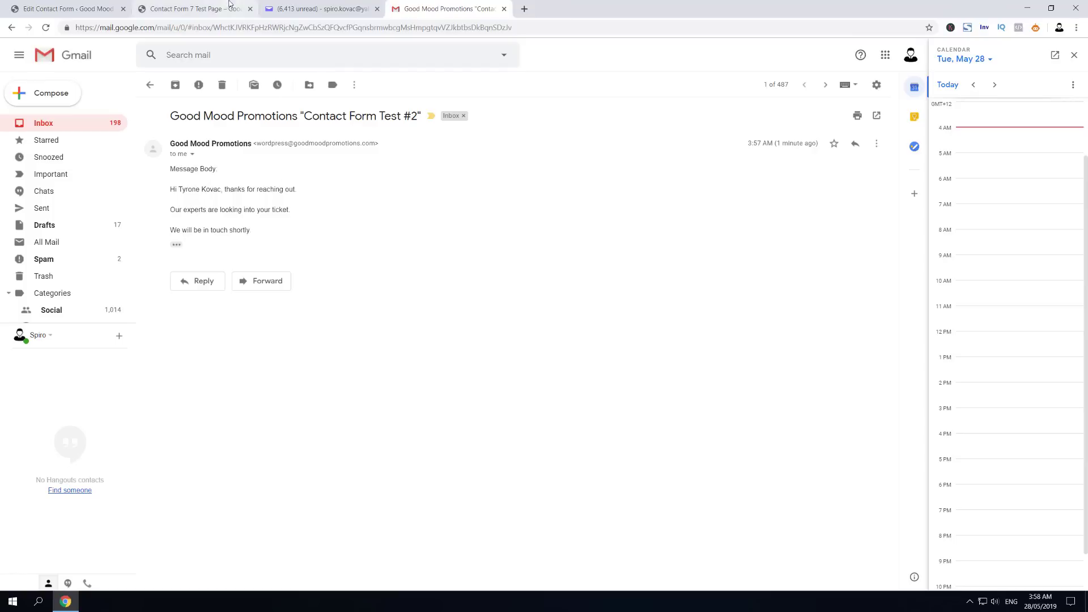
{"action": "left_click", "coordinate": [177, 246]}
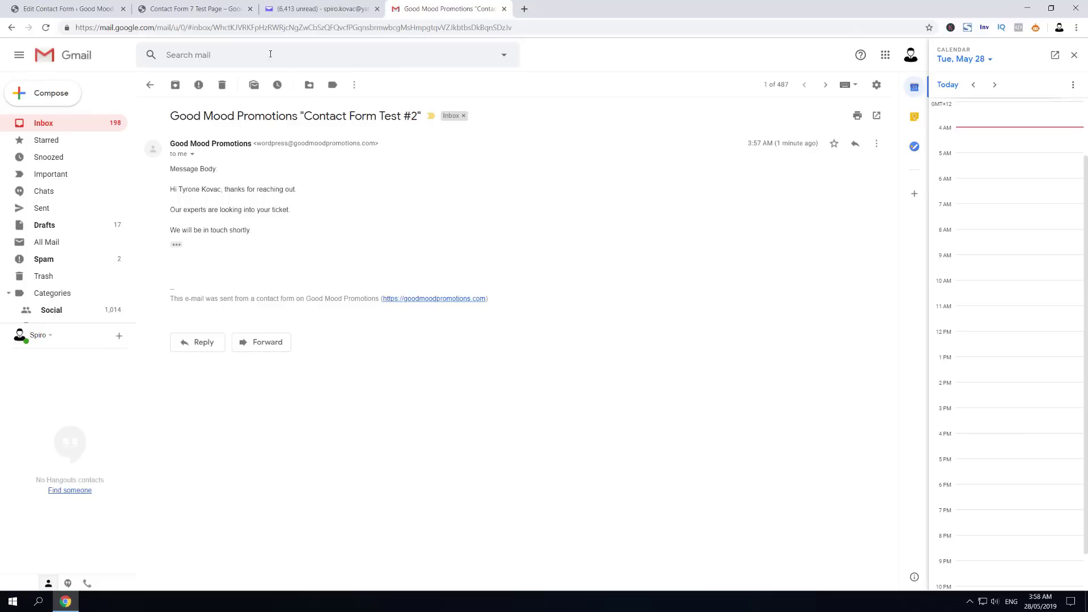
{"action": "left_click", "coordinate": [301, 8]}
Step: Change <[your-email]> to <[your-best-email]> in the Mail message body and save the form
{"action": "left_click", "coordinate": [193, 9]}
{"action": "left_click", "coordinate": [15, 6]}
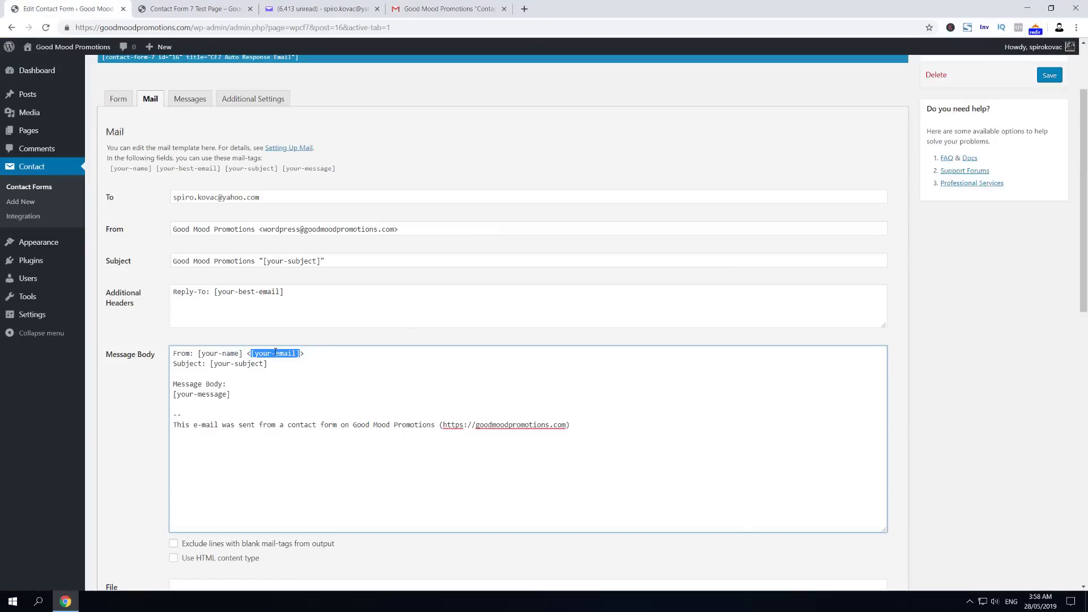
{"action": "key", "text": "Right"}
{"action": "type", "text": "st-"}
{"action": "left_click", "coordinate": [1049, 75]}
Step: Send a third test with the sender's name and e-mail, subject 'Test no3', message 'this is final test for this tutorial'
{"action": "left_click", "coordinate": [195, 9]}
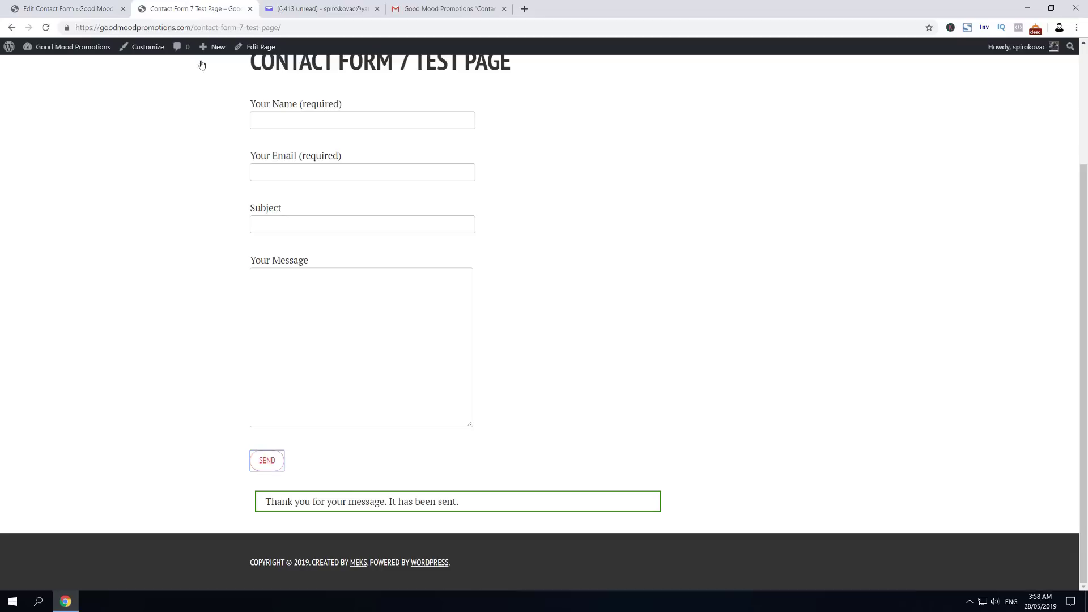
{"action": "key", "text": "F5"}
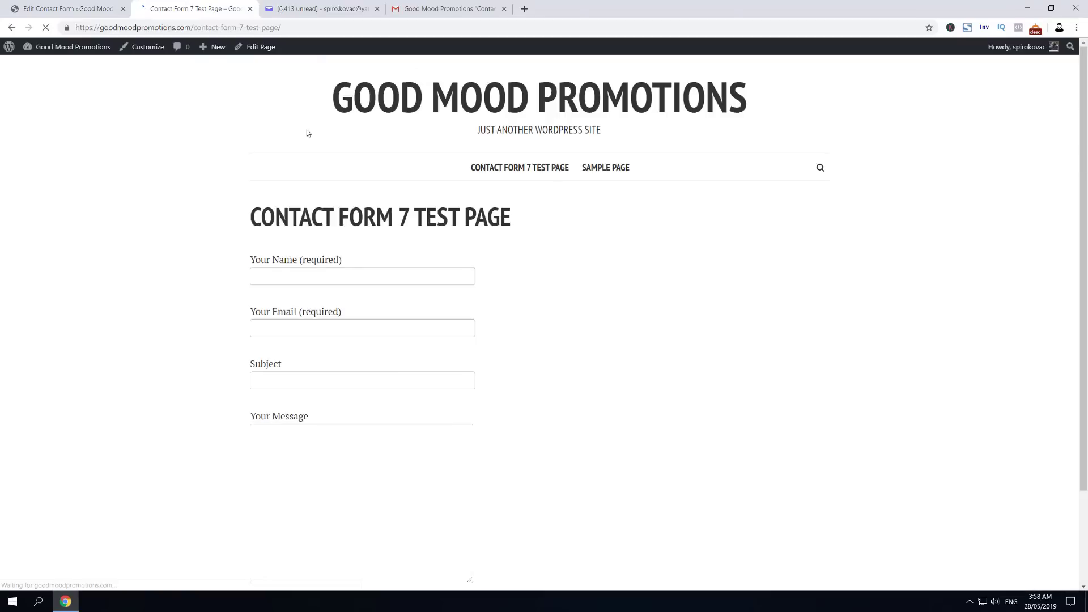
{"action": "left_click", "coordinate": [315, 282]}
{"action": "scroll", "coordinate": [352, 289], "scroll_direction": "down", "scroll_amount": 2}
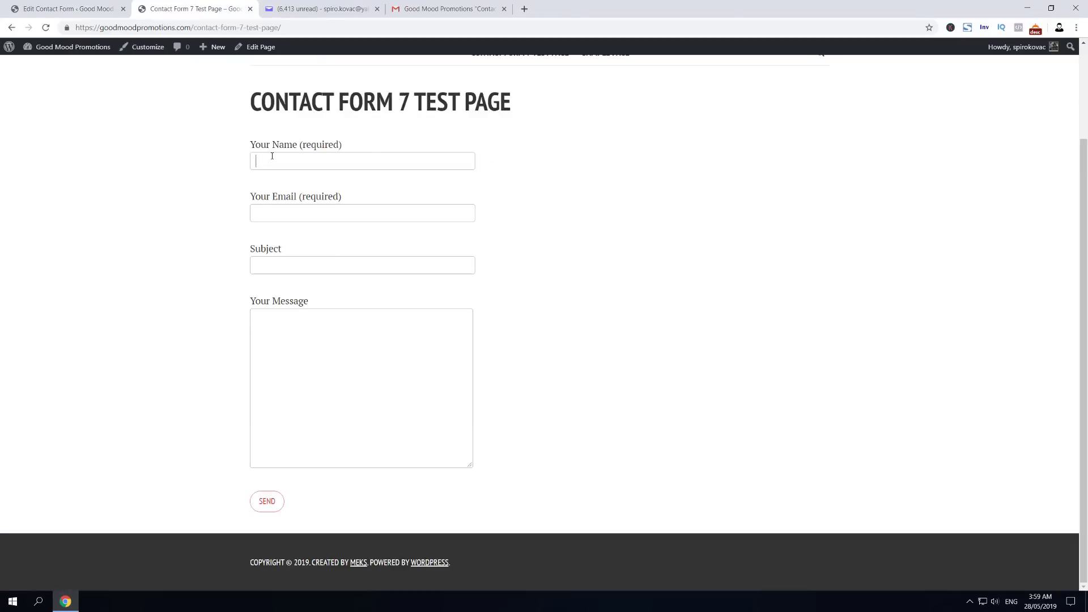
{"action": "key", "text": "Tab"}
{"action": "key", "text": "Tab"}
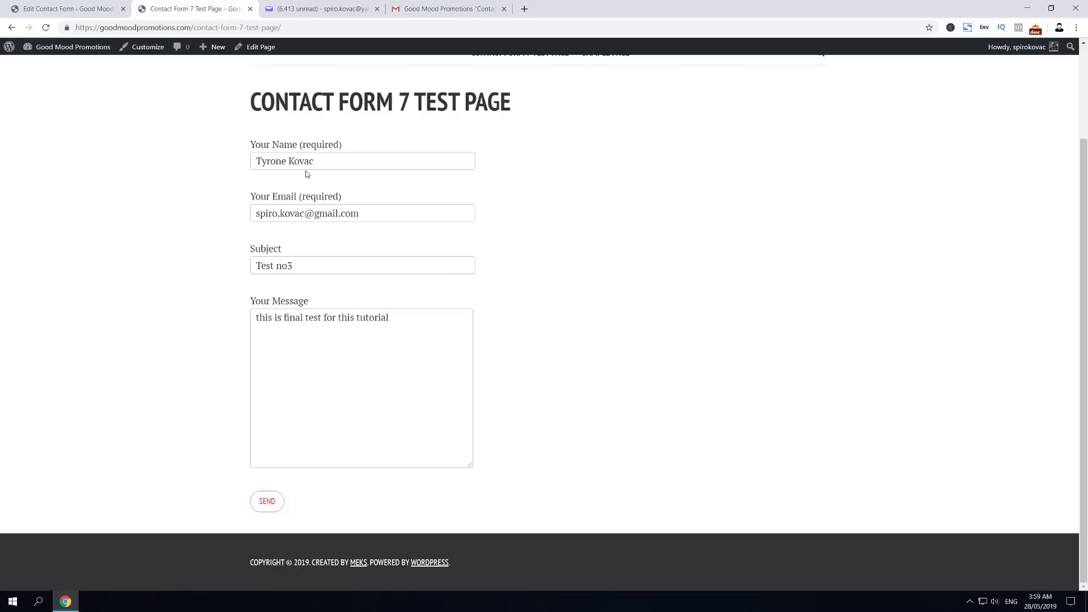
{"action": "left_click", "coordinate": [282, 501]}
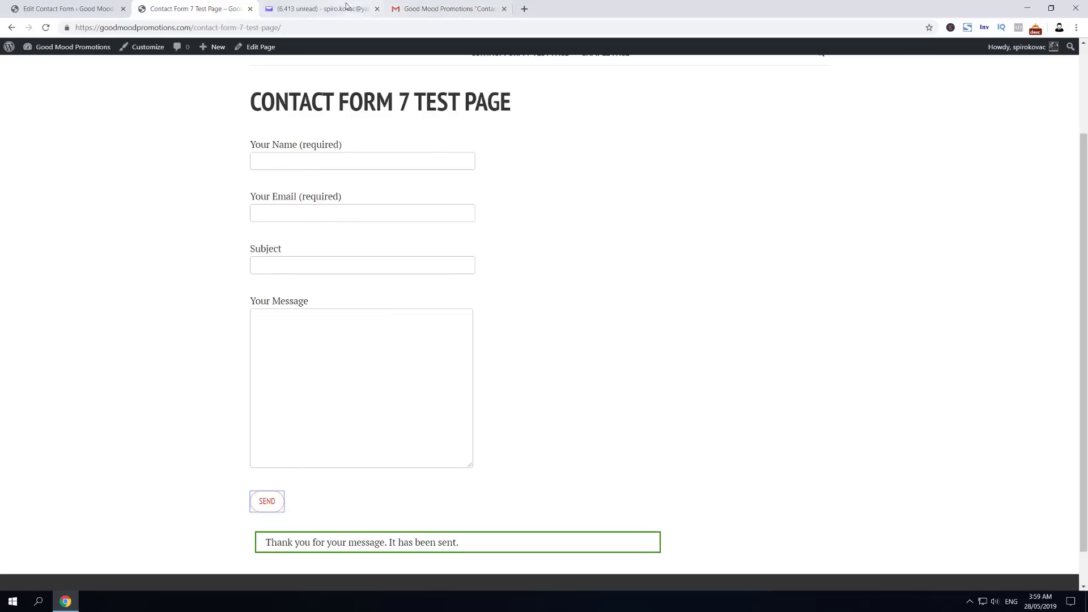
Step: Reload Yahoo Mail, open 'Test no3' and confirm its From line shows the sender's real address
{"action": "left_click", "coordinate": [320, 9]}
{"action": "left_click", "coordinate": [45, 144]}
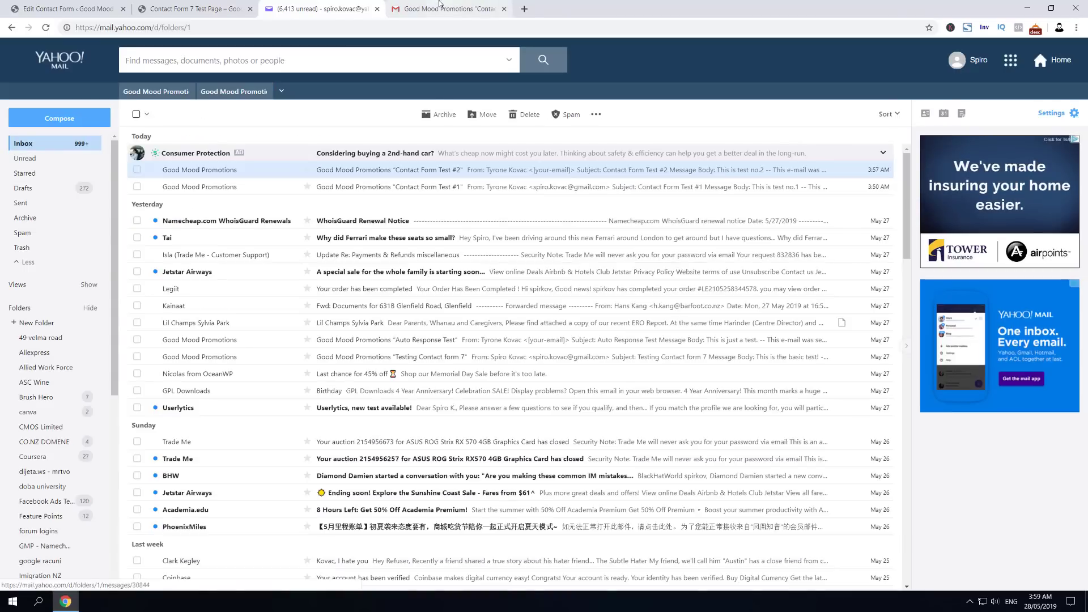
{"action": "key", "text": "ctrl+Tab"}
{"action": "left_click", "coordinate": [49, 126]}
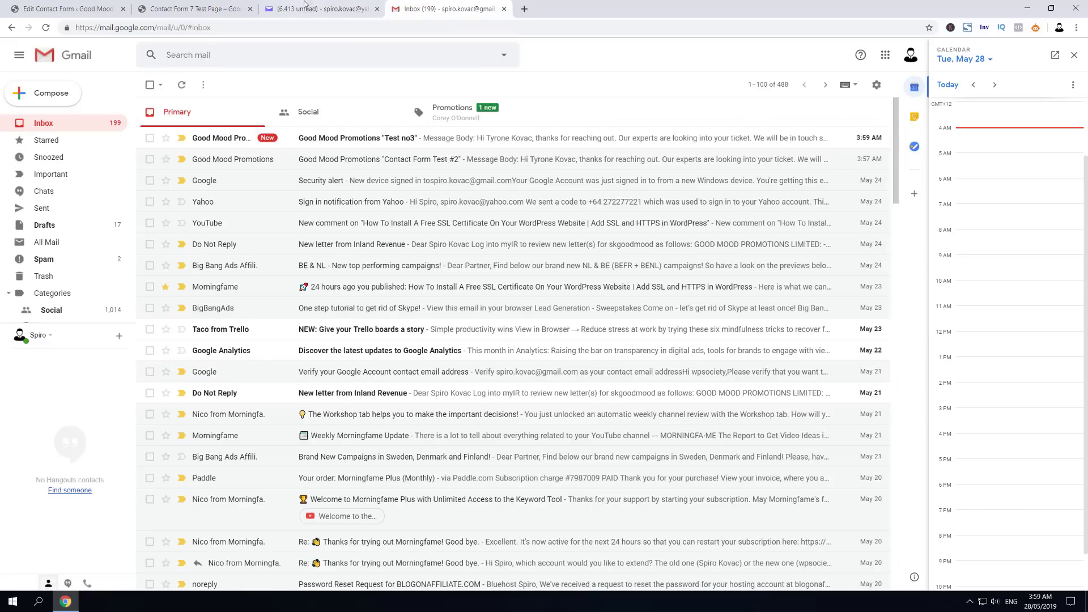
{"action": "left_click", "coordinate": [339, 15]}
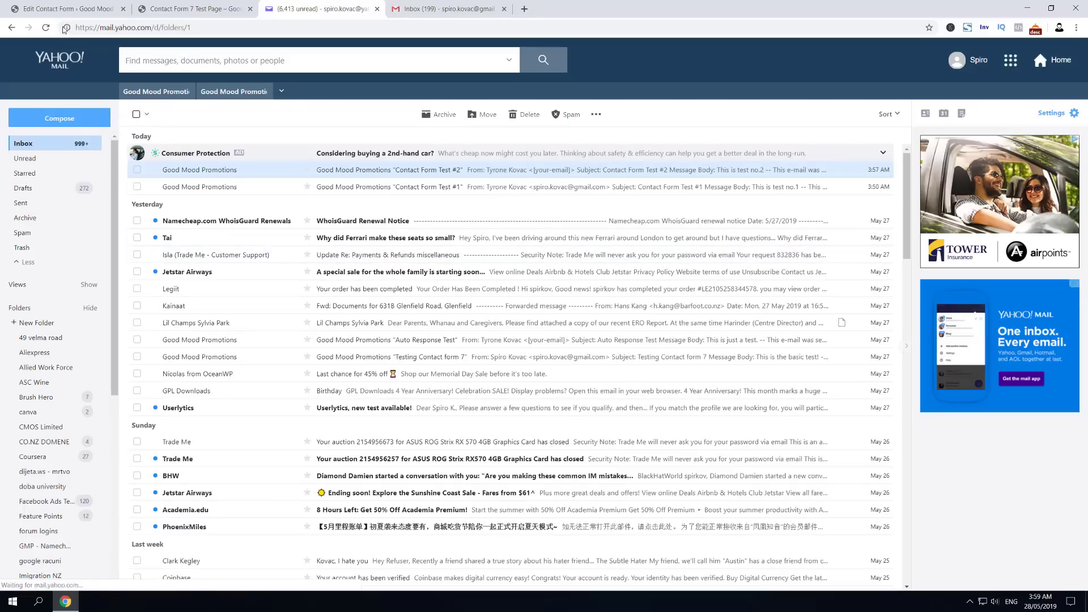
{"action": "left_click", "coordinate": [47, 27]}
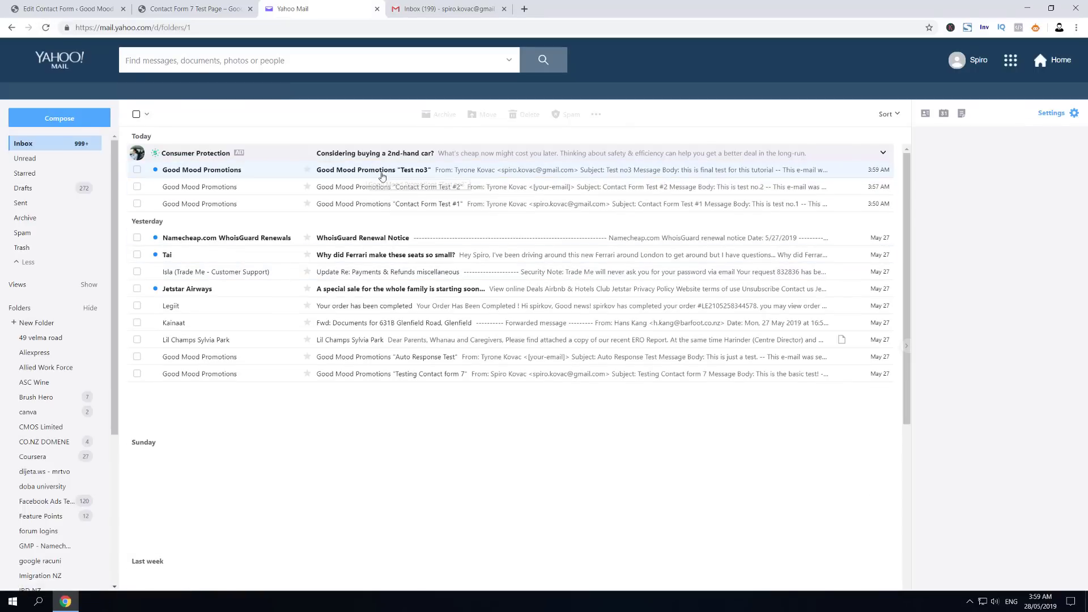
{"action": "left_click", "coordinate": [389, 170]}
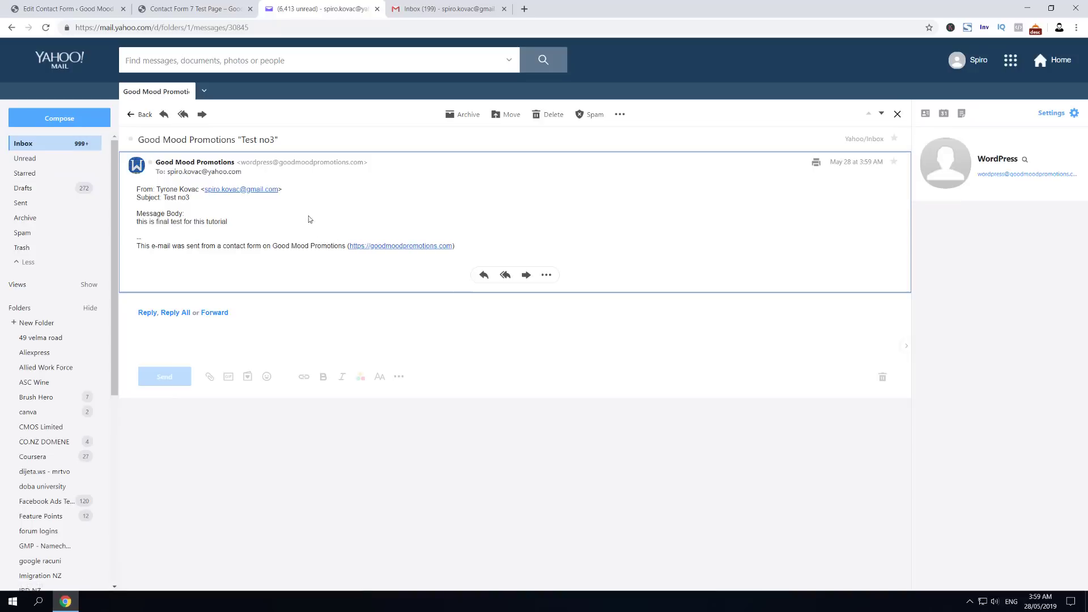
{"action": "left_click_drag", "start_coordinate": [282, 190], "coordinate": [205, 190]}
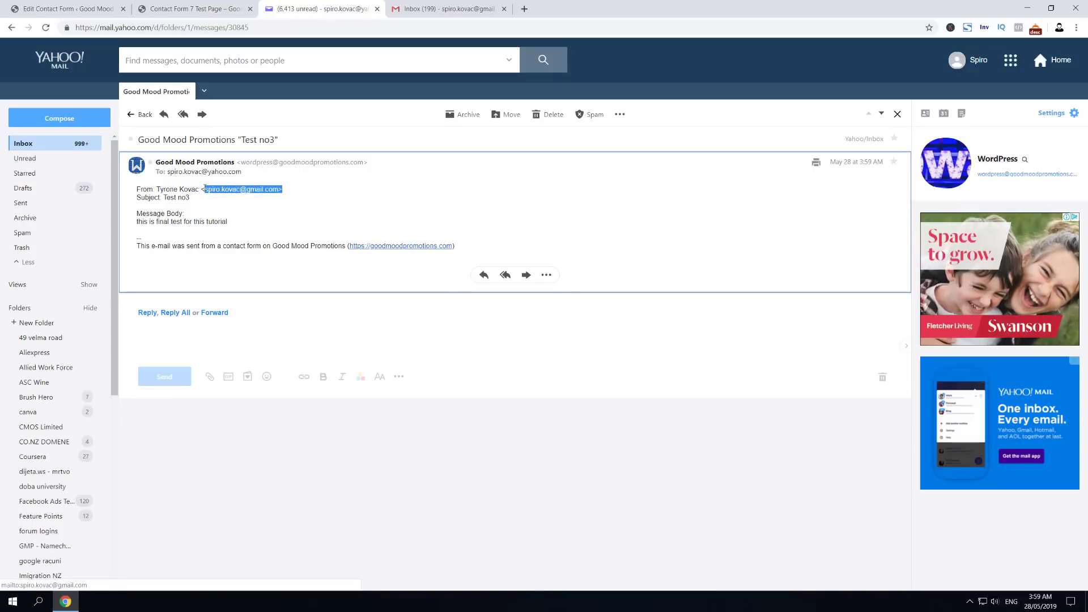
{"action": "left_click", "coordinate": [152, 188]}
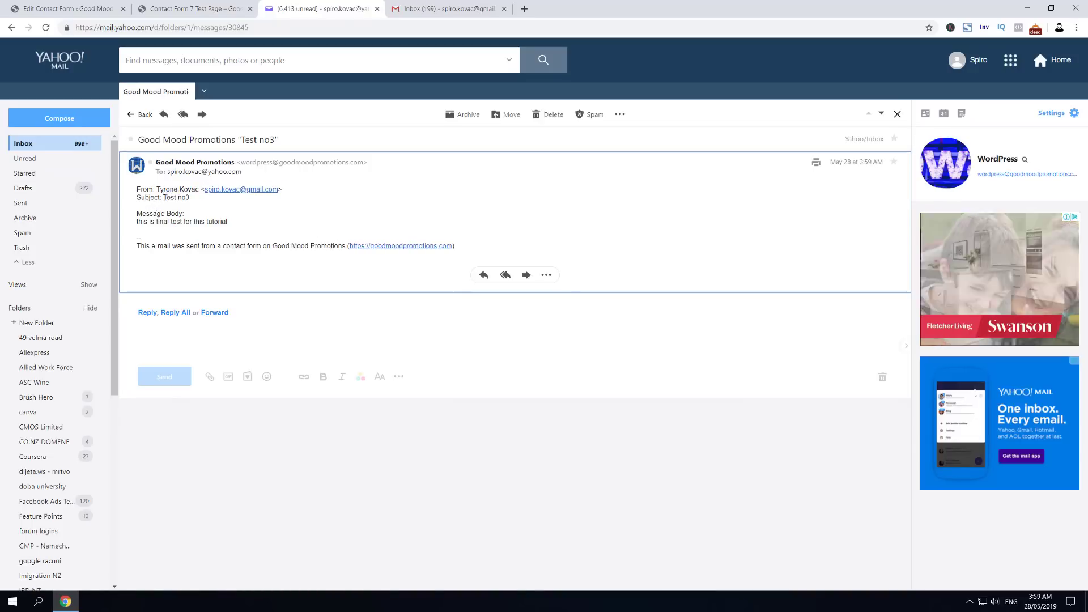
{"action": "left_click_drag", "start_coordinate": [171, 197], "coordinate": [193, 221]}
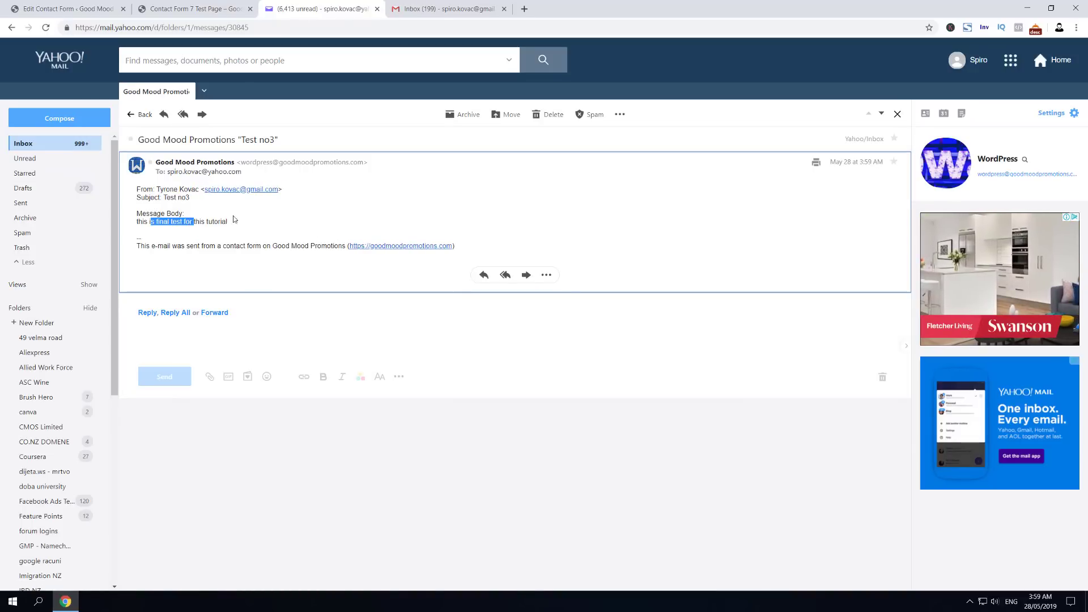
Step: Open the matching 'Test no3' auto-response in Gmail
{"action": "left_click", "coordinate": [450, 8]}
{"action": "left_click", "coordinate": [244, 139]}
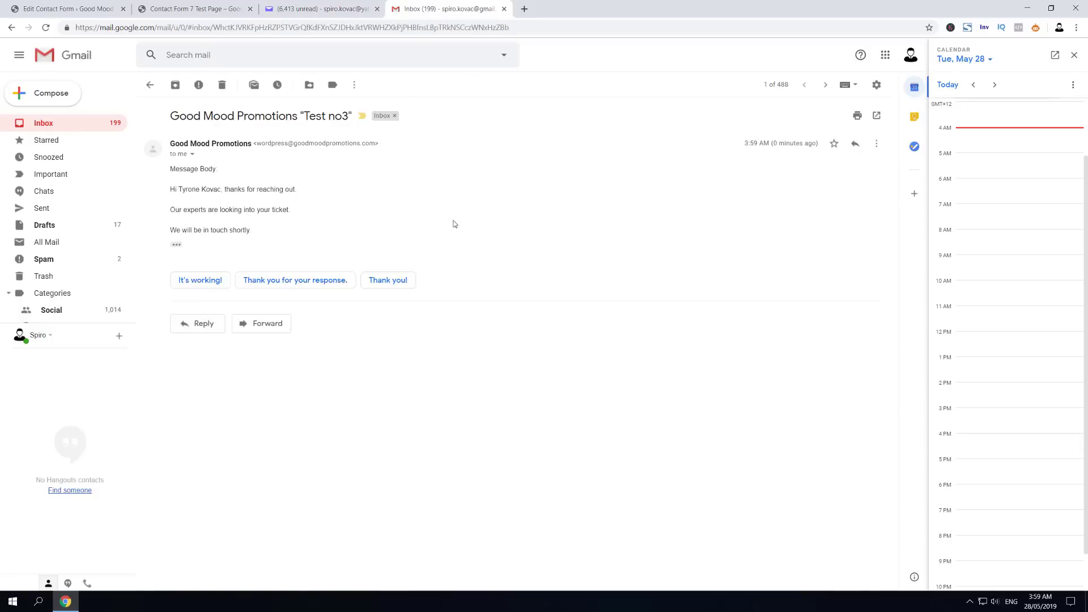
{"action": "left_click", "coordinate": [323, 8]}
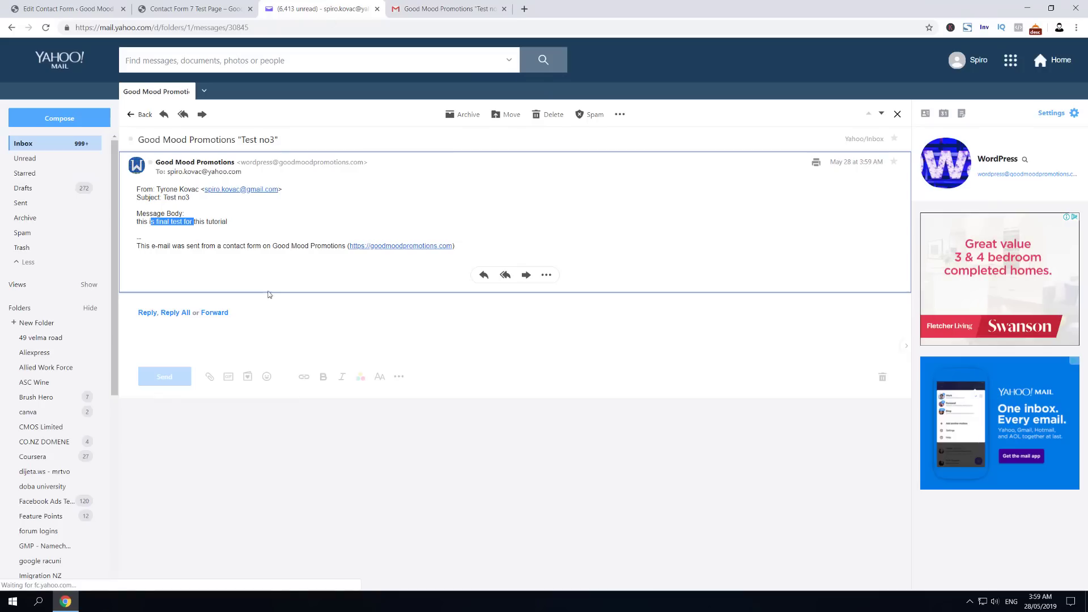
Step: Return to the CF7 Auto Response Email editor and scroll down to the Mail (2) template
{"action": "left_click", "coordinate": [448, 8]}
{"action": "left_click", "coordinate": [192, 8]}
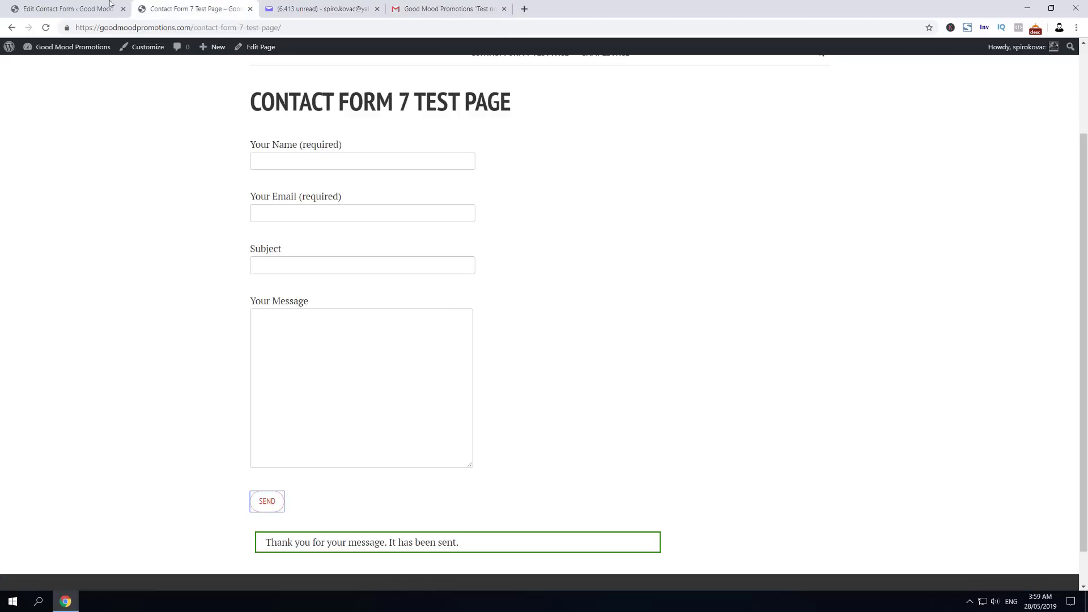
{"action": "left_click", "coordinate": [68, 8]}
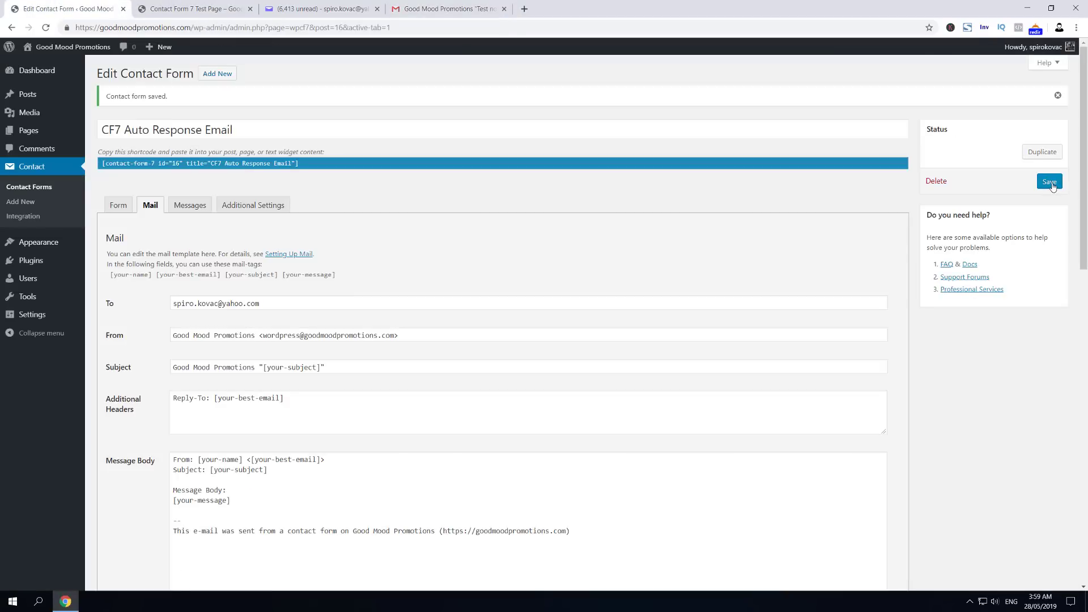
{"action": "scroll", "coordinate": [389, 318], "scroll_direction": "down", "scroll_amount": 2}
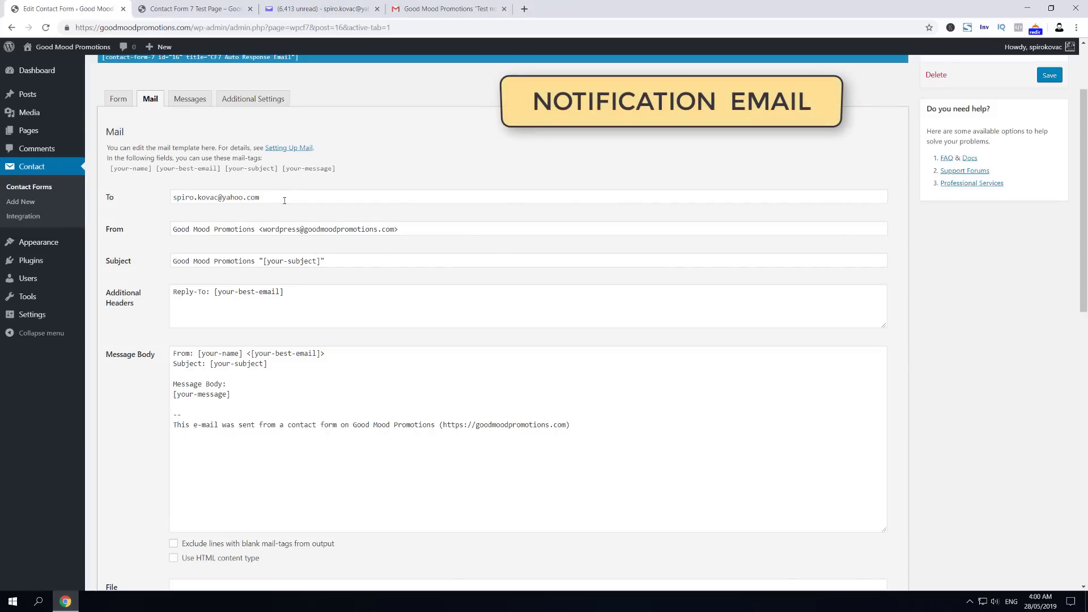
{"action": "scroll", "coordinate": [284, 200], "scroll_direction": "down", "scroll_amount": 10}
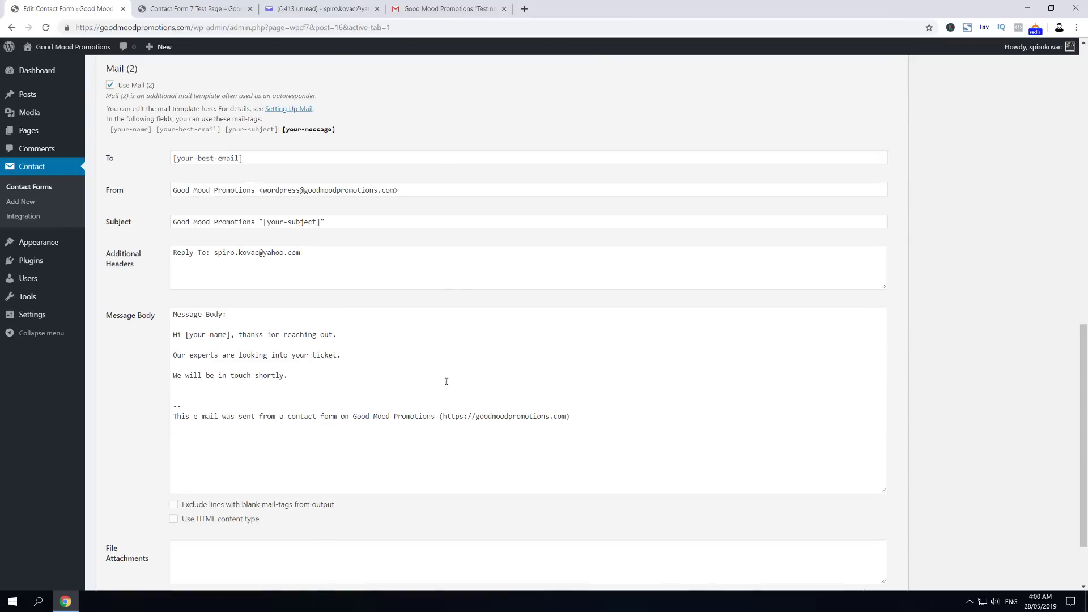